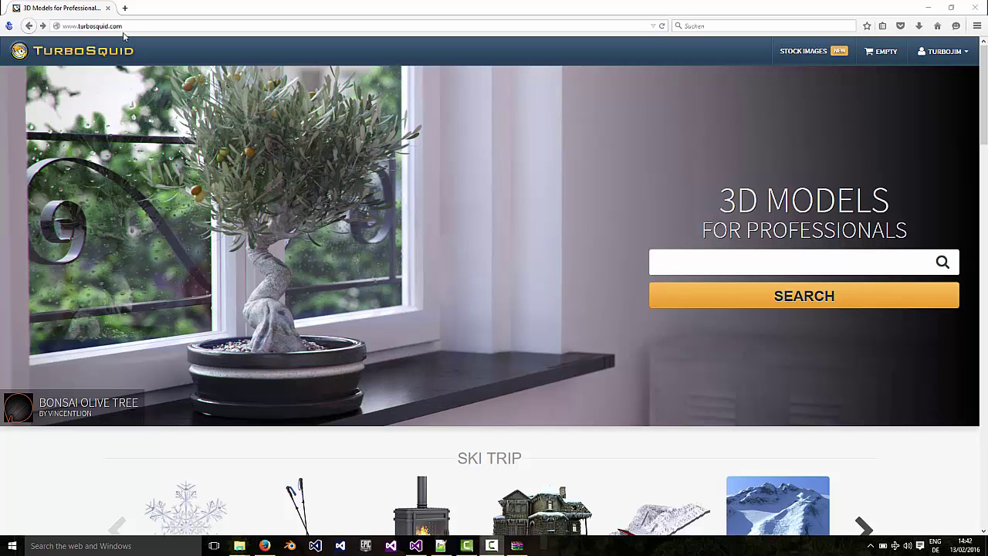
- Search the TurboSquid model library for "turret" and check the sort options of the results
drag(122, 26, 61, 31)
click(783, 262)
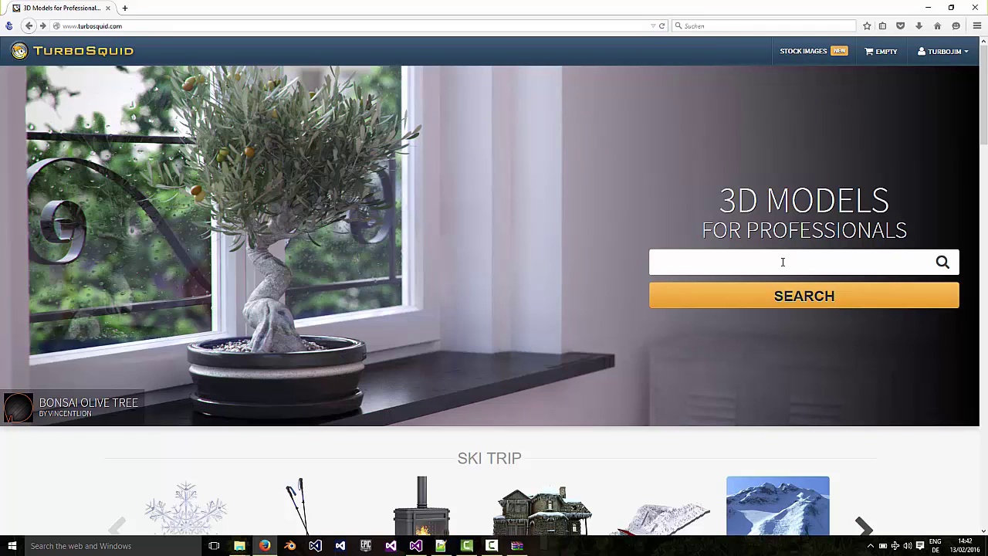
text(t)
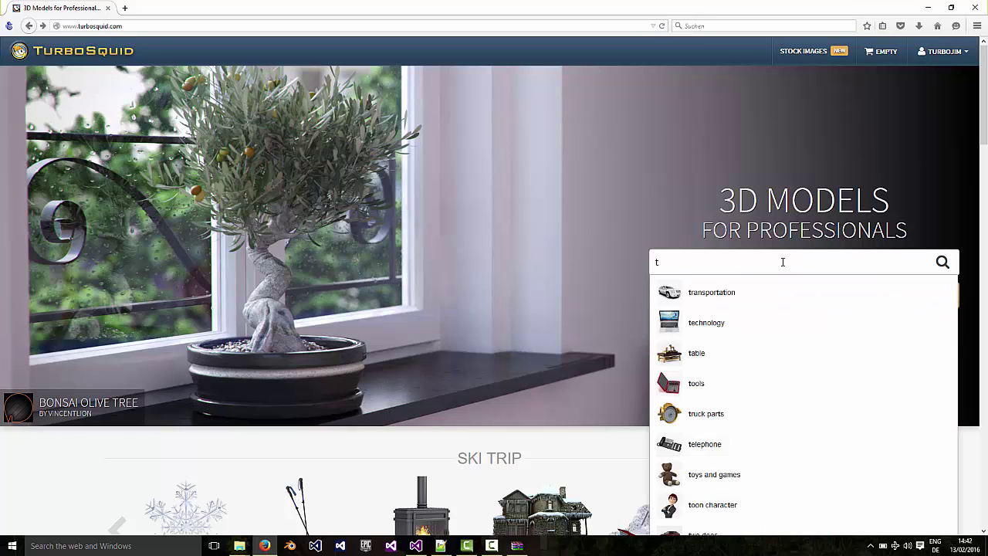
text(urret)
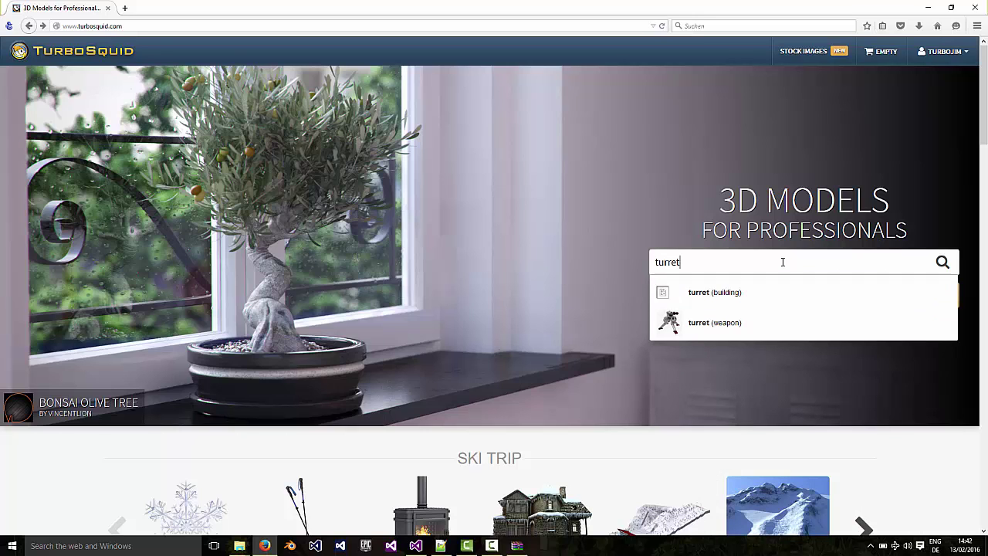
key(Return)
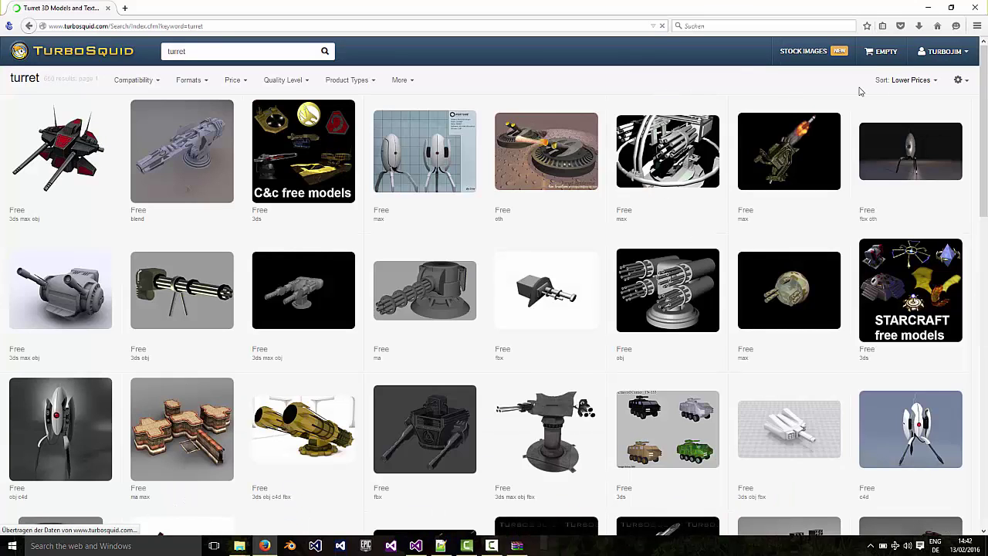
click(916, 82)
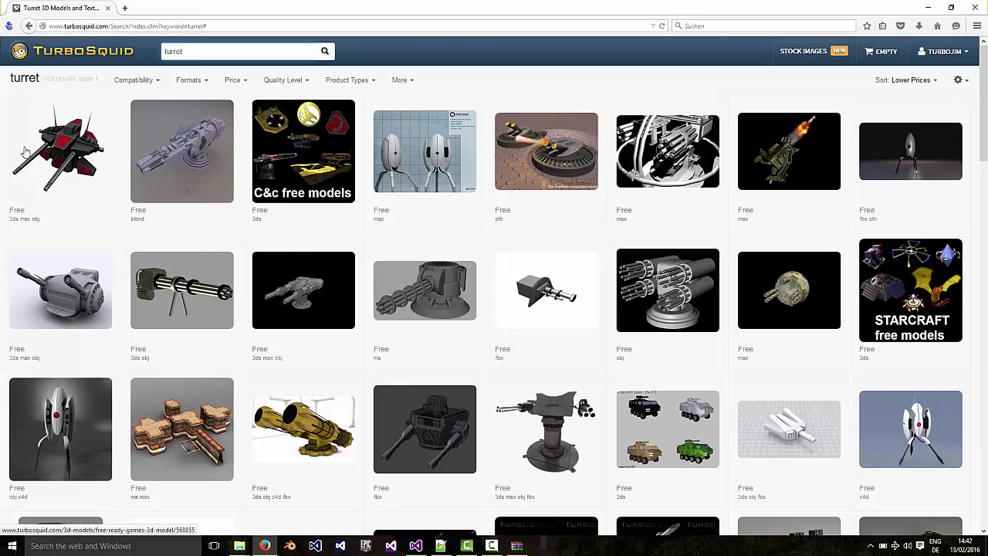
- Open the page of the free Turret_2 model and go to its downloadable files
mouse_move(73, 158)
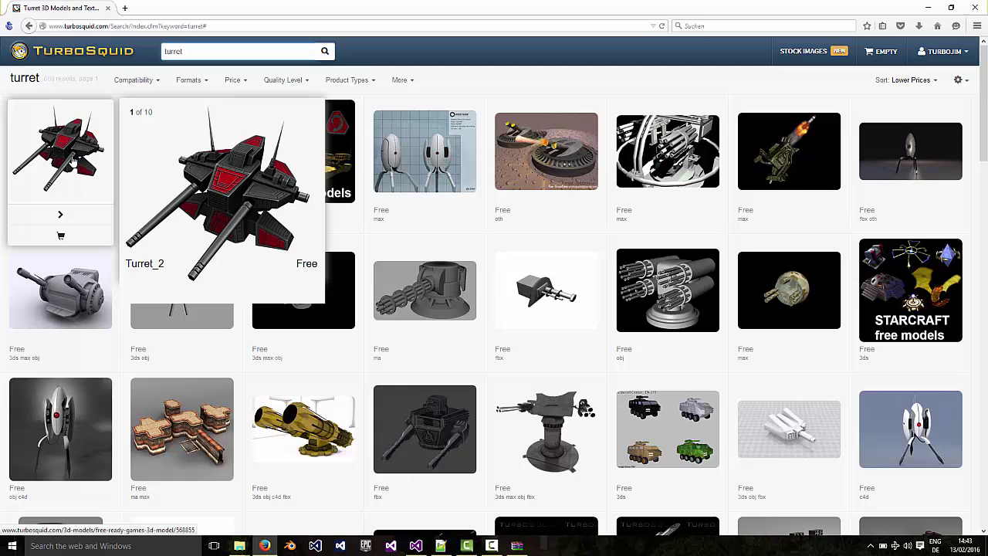
click(73, 160)
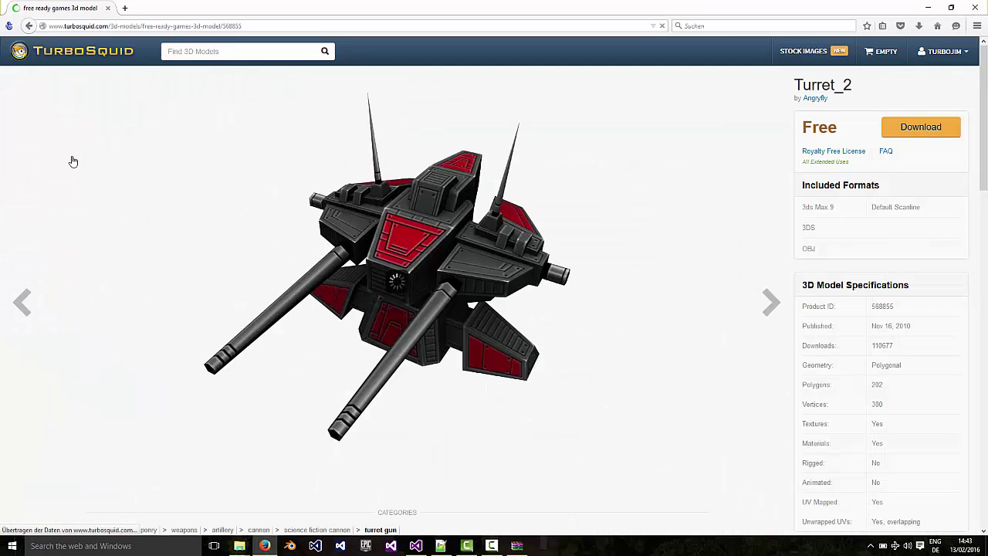
click(913, 129)
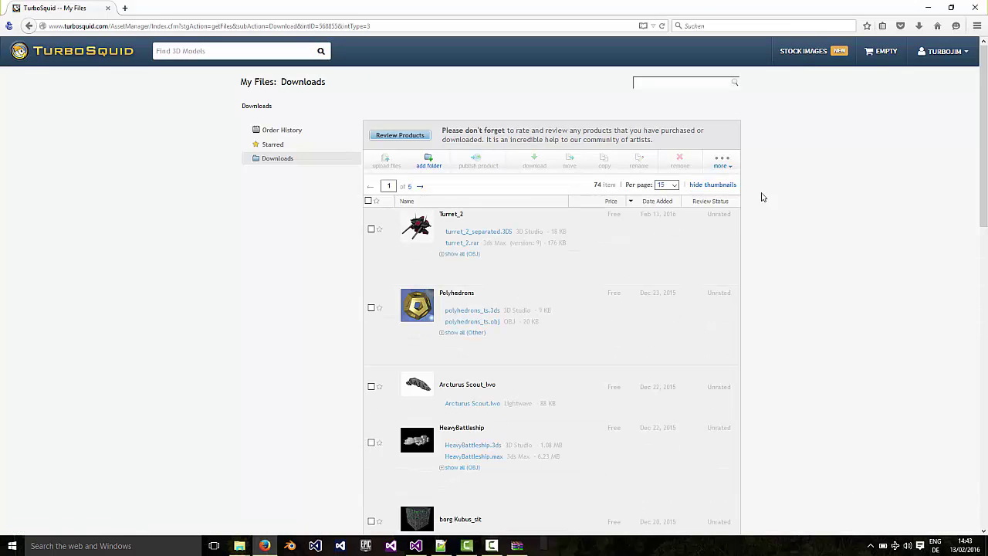
click(487, 233)
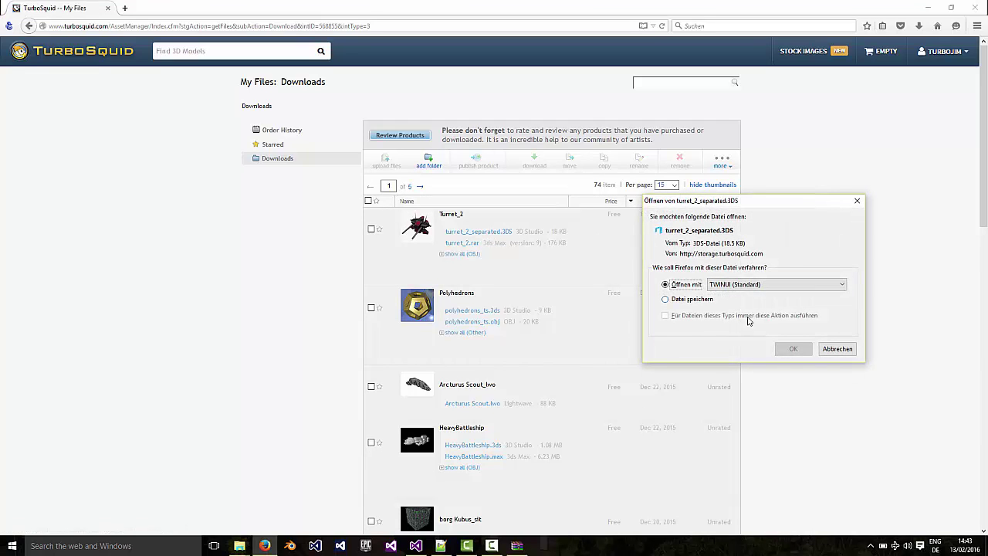
click(690, 301)
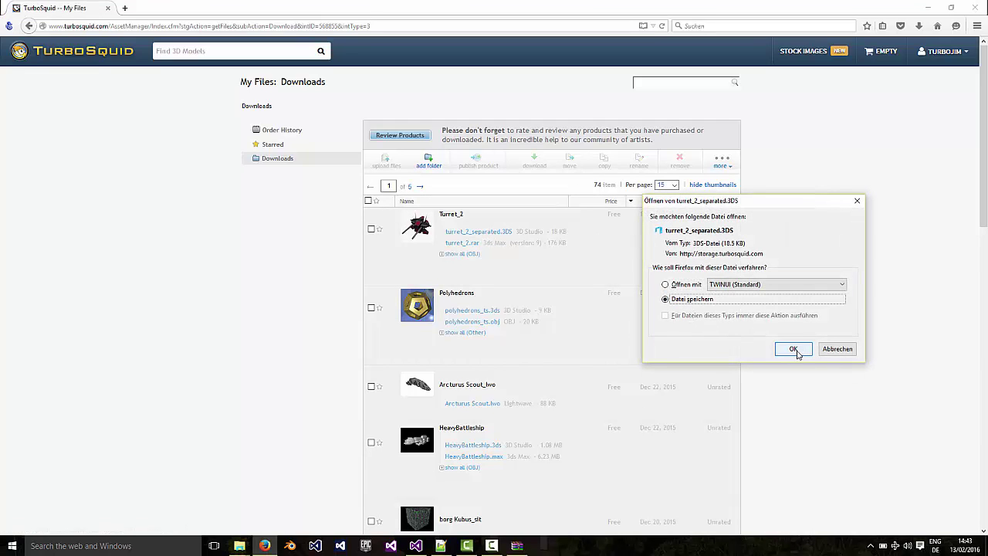
click(835, 350)
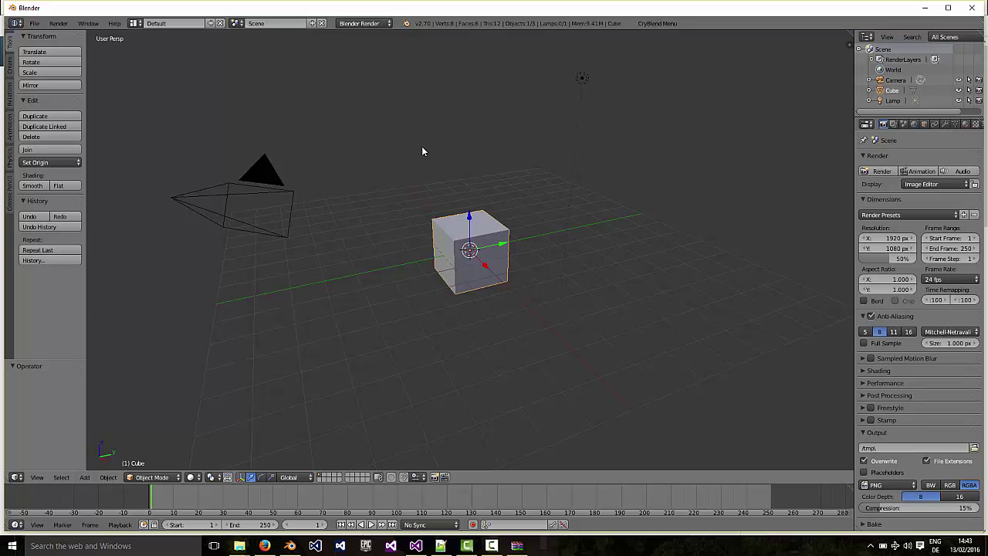
- Delete all default objects, the cube, camera and lamp, from the Blender scene
key(a)
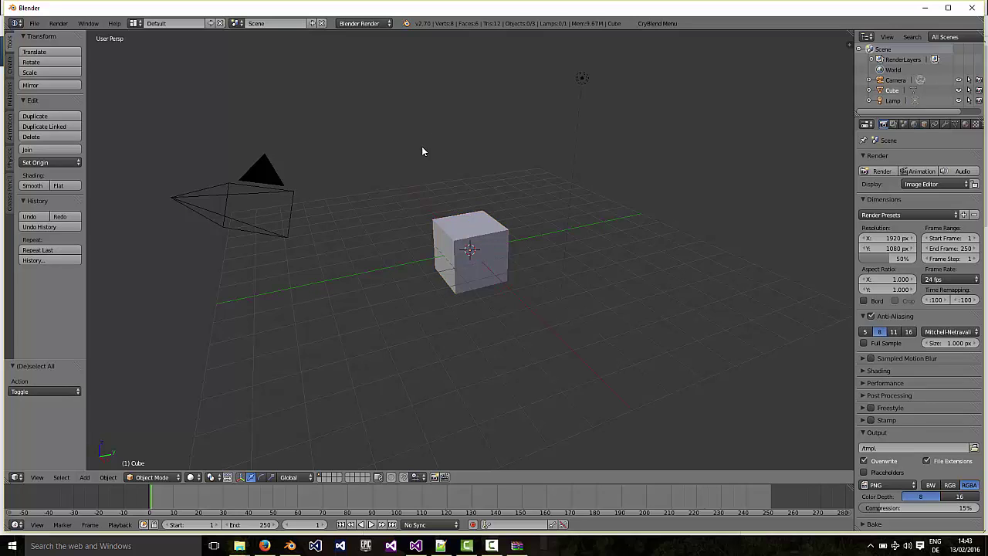
key(a)
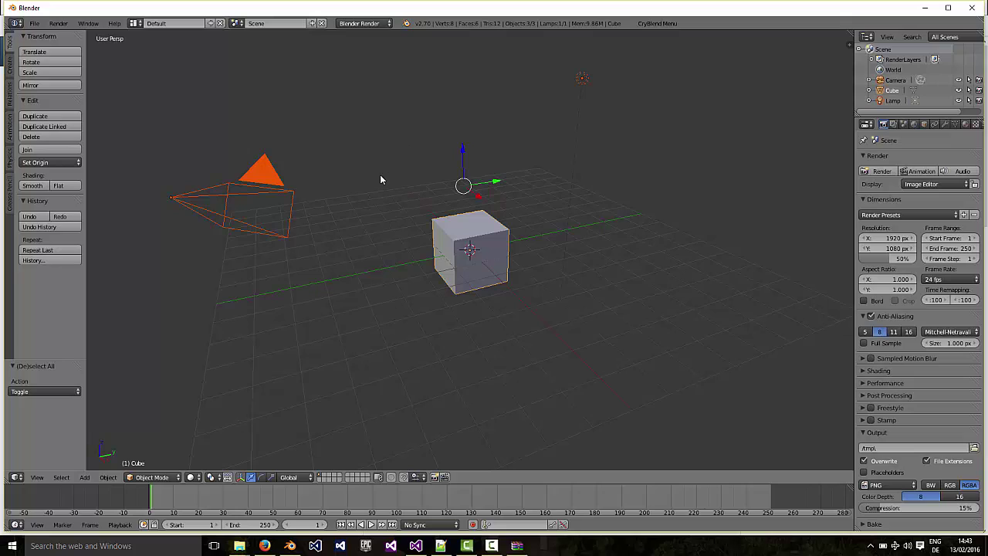
key(a)
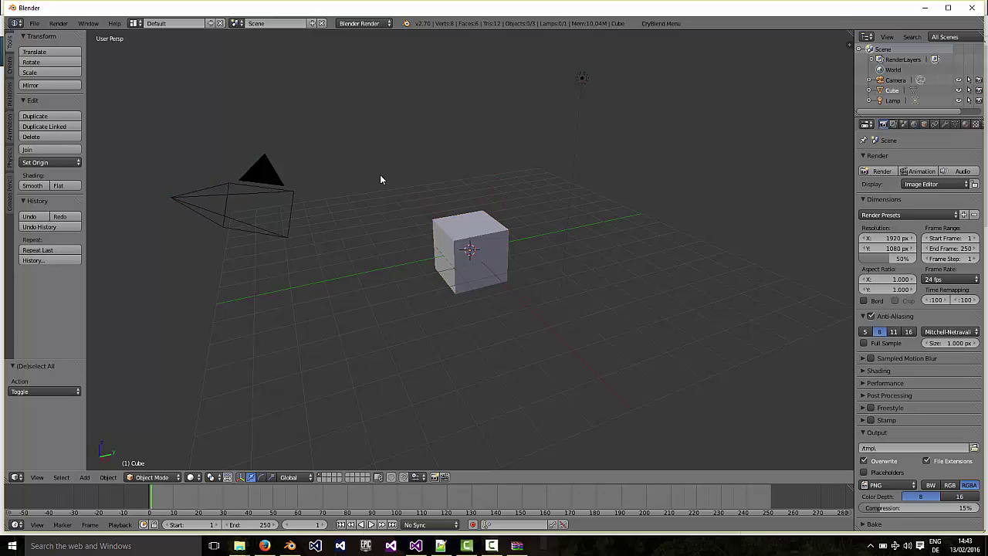
key(a)
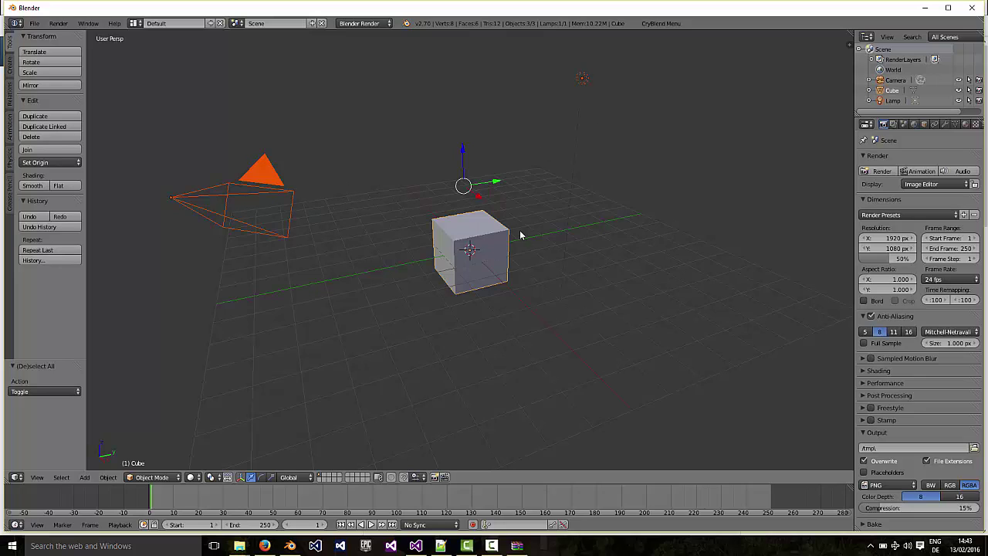
key(x)
click(522, 190)
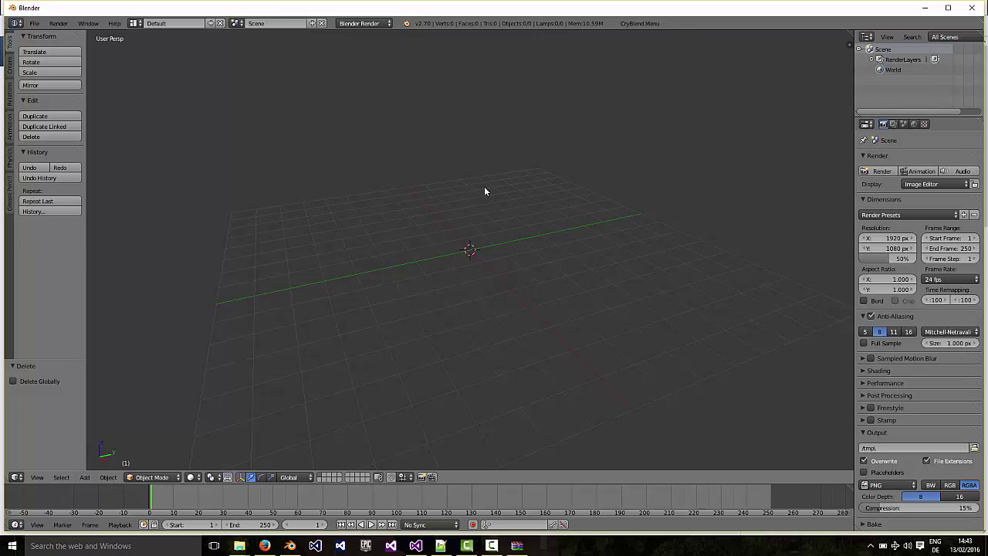
- Import the 3D Studio file turret_2_separated.3DS from the Downloads folder
click(34, 23)
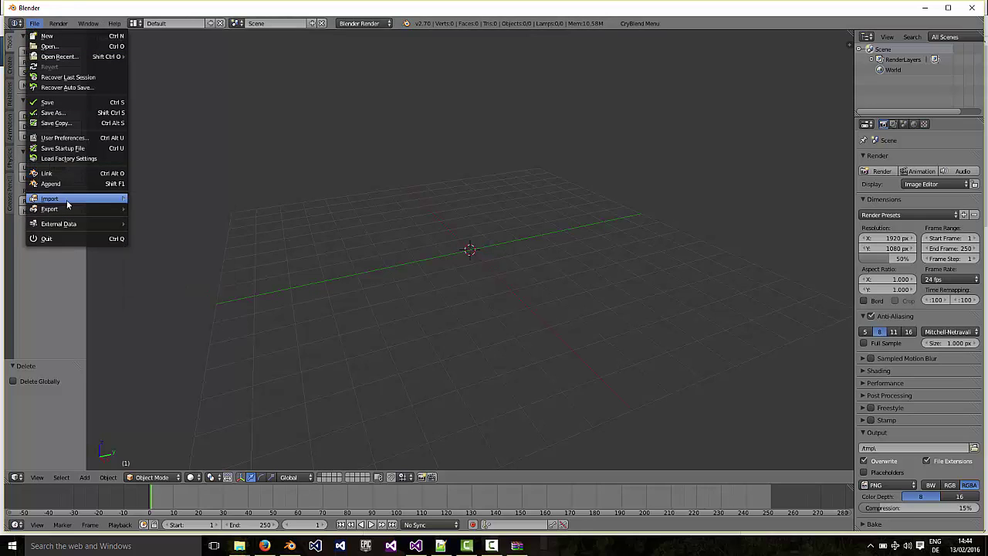
mouse_move(112, 201)
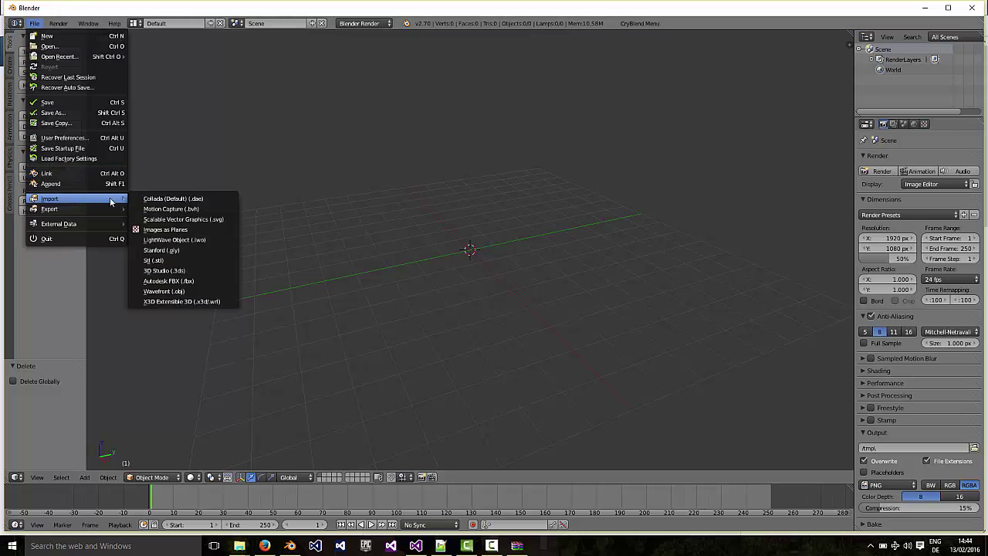
click(185, 274)
click(48, 239)
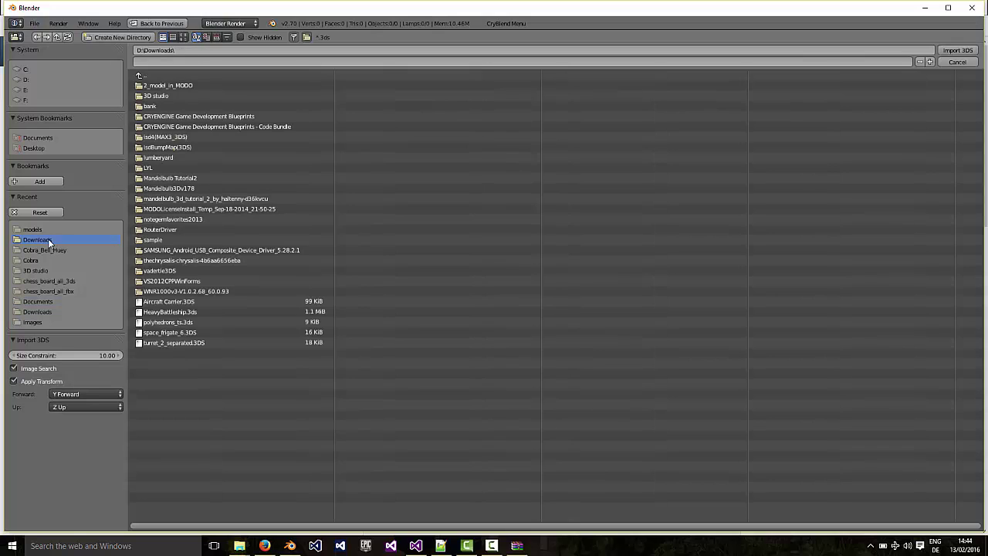
click(182, 343)
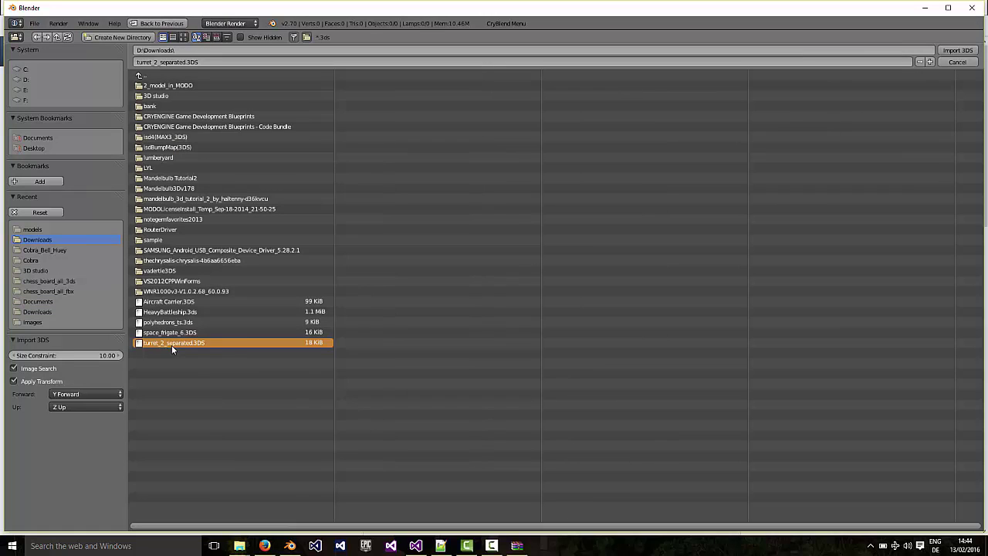
click(955, 51)
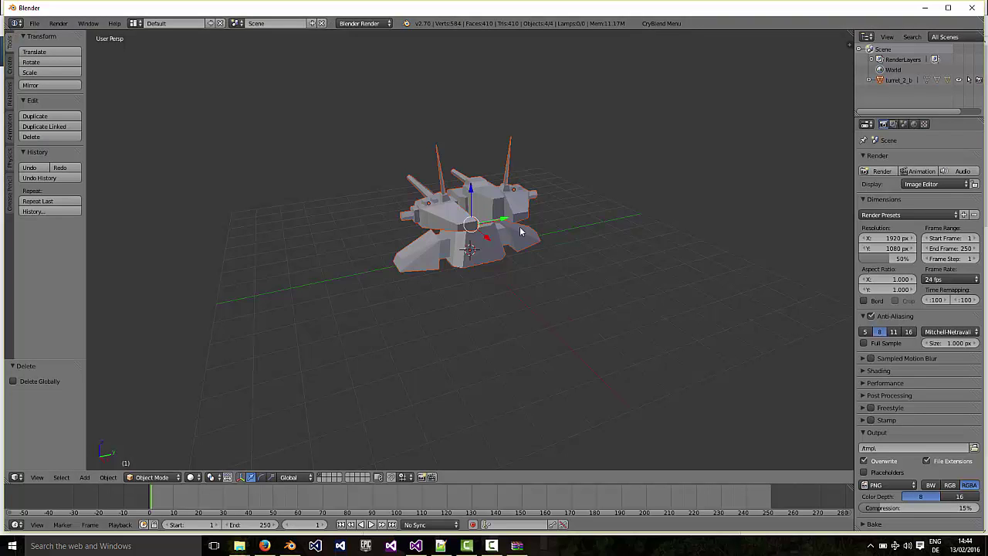
- Set up an Autodesk FBX export of the turret restricted to mesh objects only
click(37, 25)
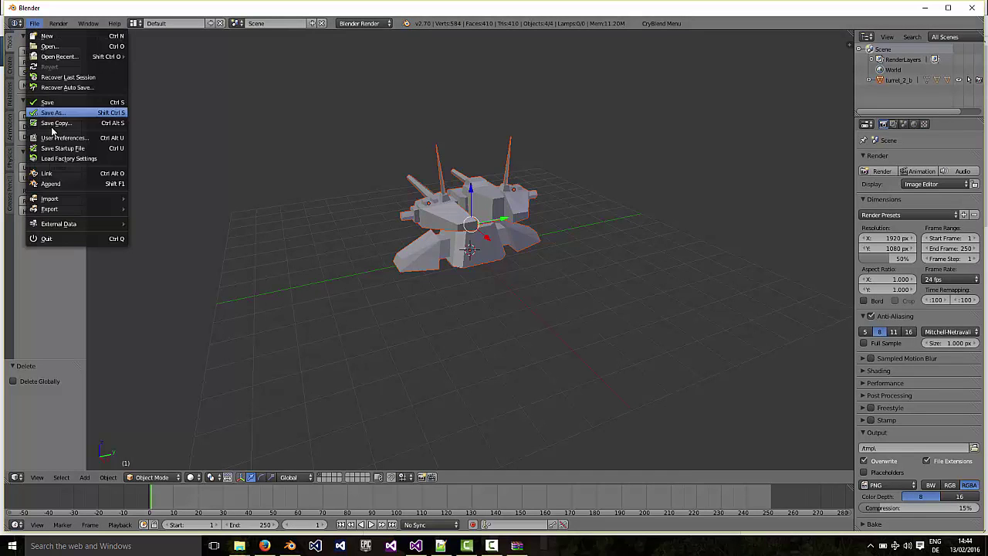
mouse_move(63, 210)
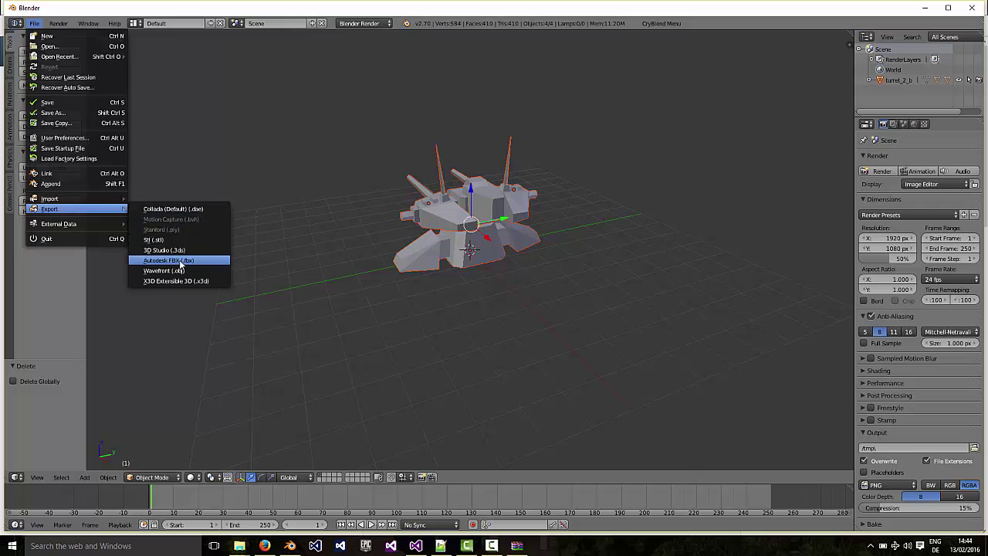
click(179, 261)
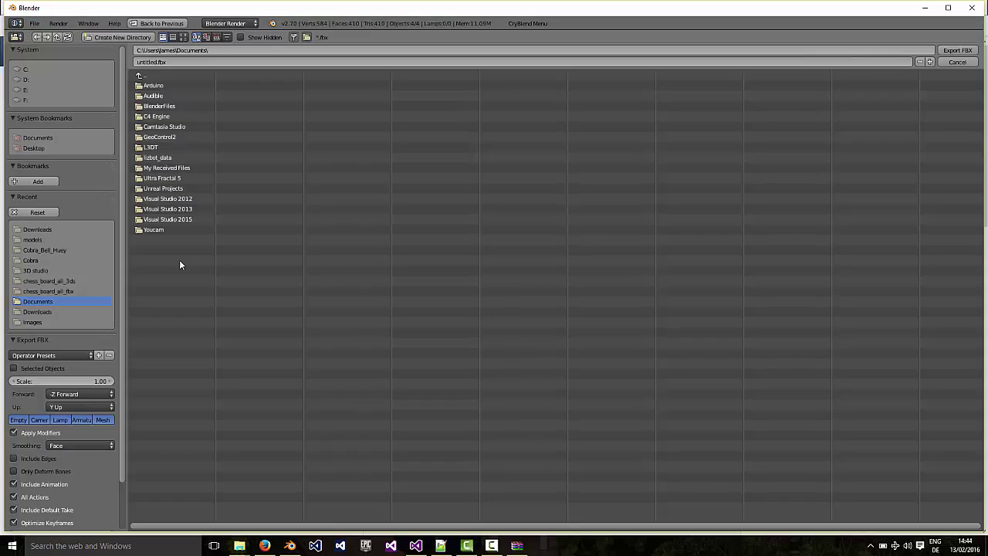
click(105, 419)
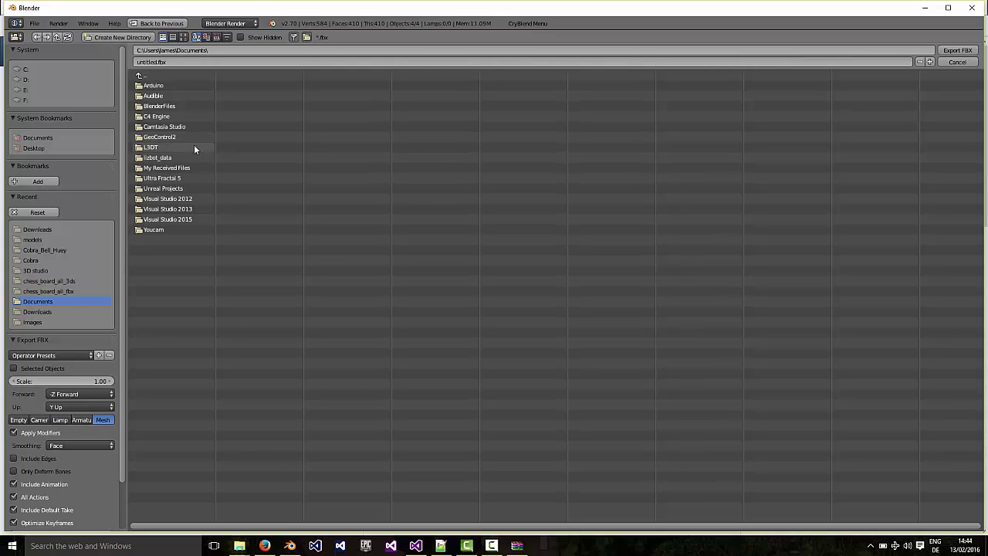
- Name the export file turretGun and export the FBX to the models folder
click(170, 63)
click(170, 64)
drag(157, 63, 134, 61)
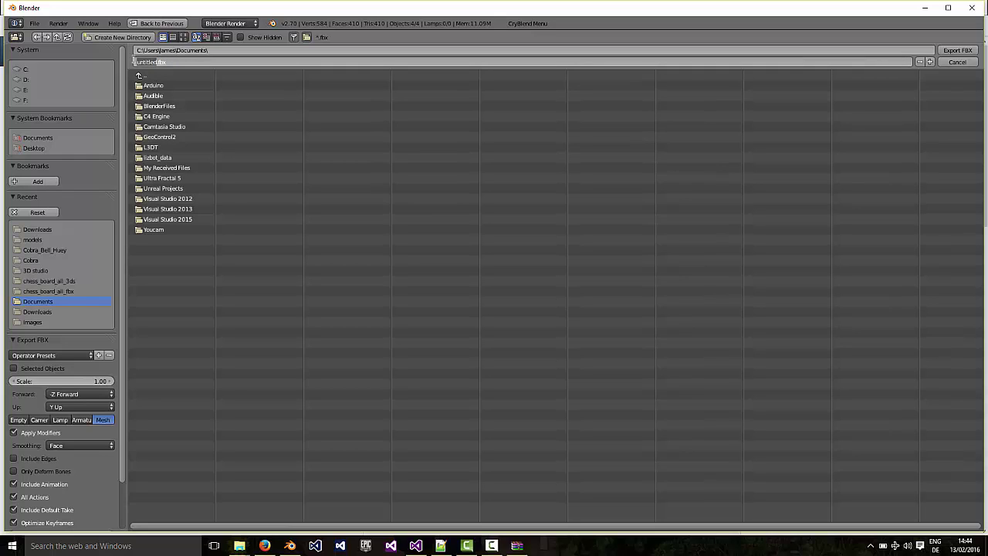
text(turretGun)
click(33, 241)
click(35, 244)
click(961, 50)
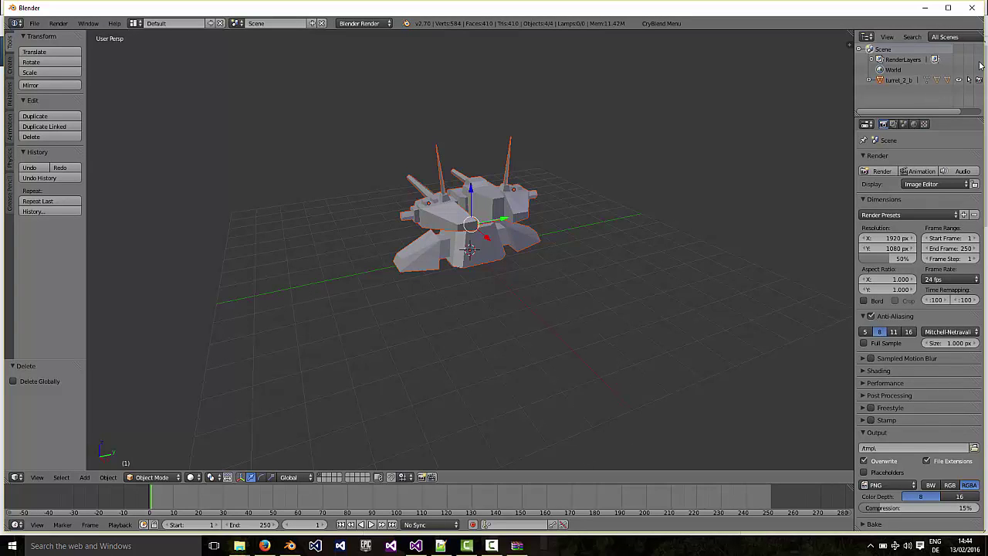
- Quit Blender without saving and launch the Lumberyard Editor application from the Bin64 folder
click(972, 10)
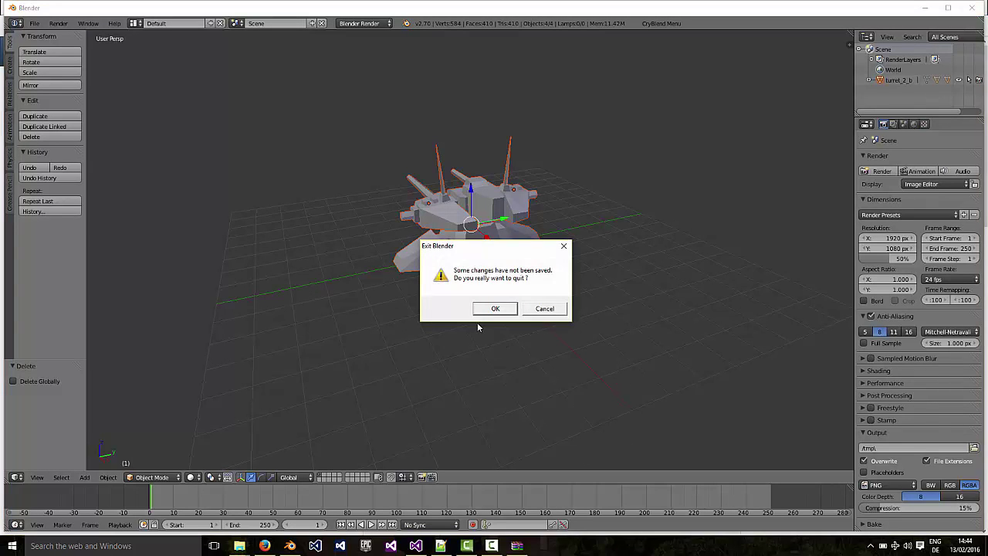
click(495, 309)
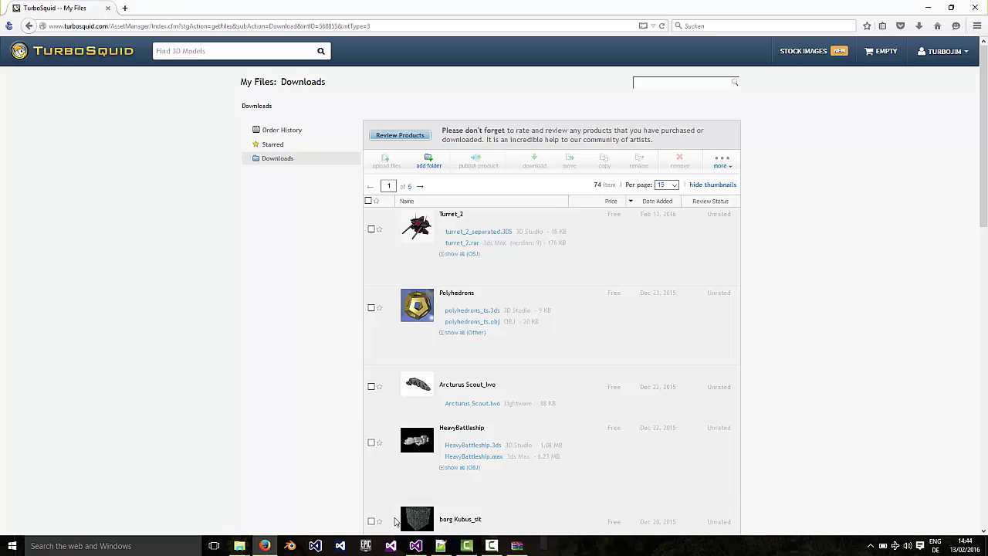
mouse_move(239, 546)
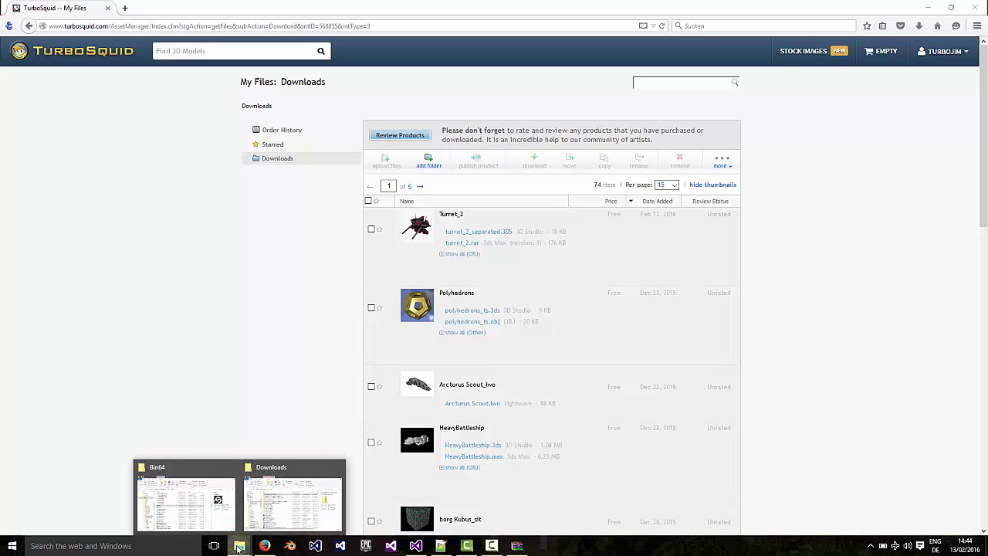
click(201, 486)
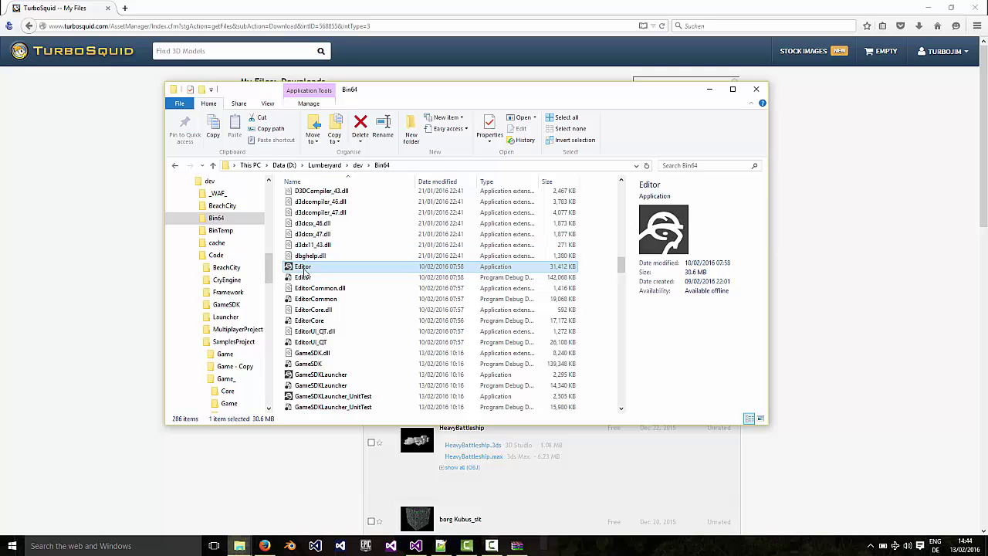
double_click(305, 272)
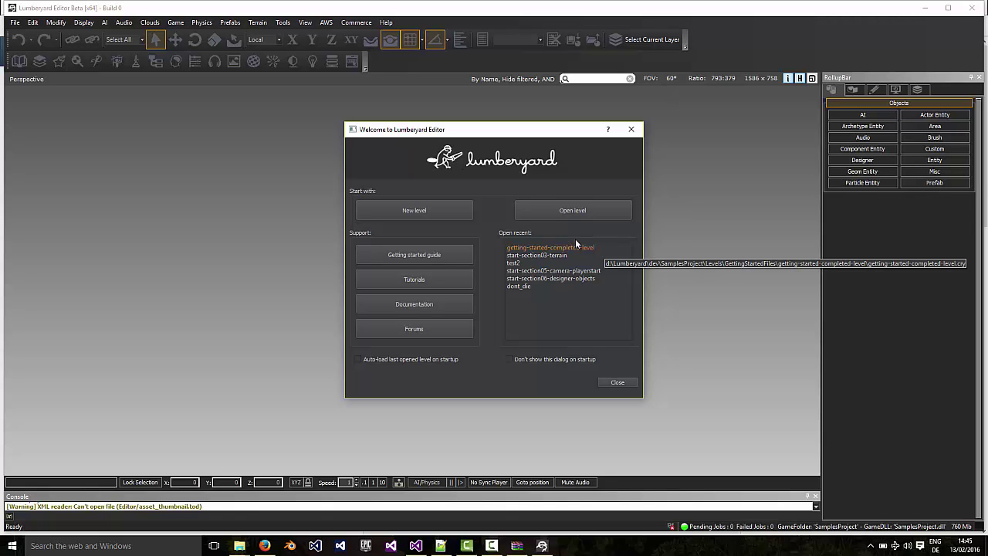
- Open the level getting-started-completed-level from the GettingStartedFiles folder
click(573, 208)
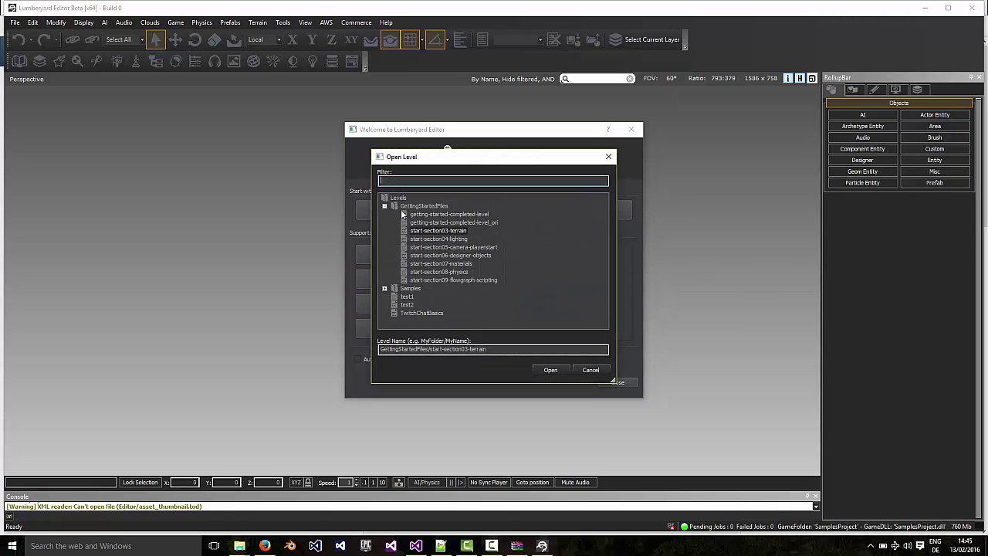
click(434, 215)
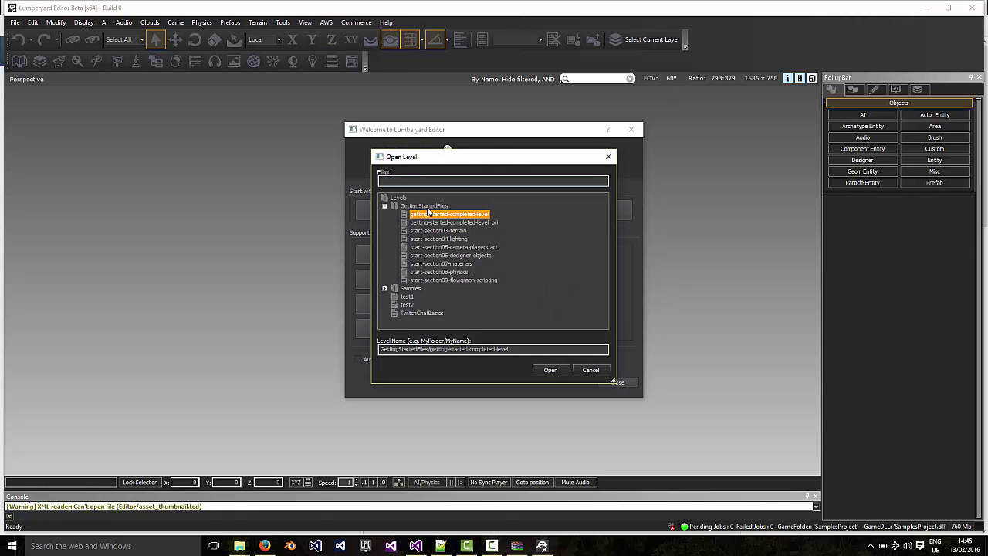
click(558, 370)
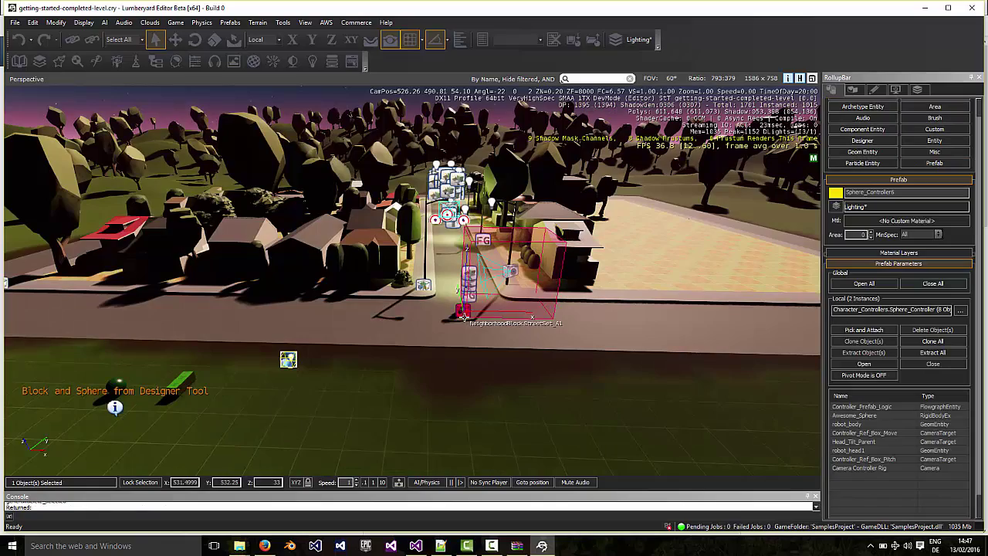
- Play the level in game mode, drive the robot around the street to try its controls, and return to editing
click(176, 22)
click(202, 34)
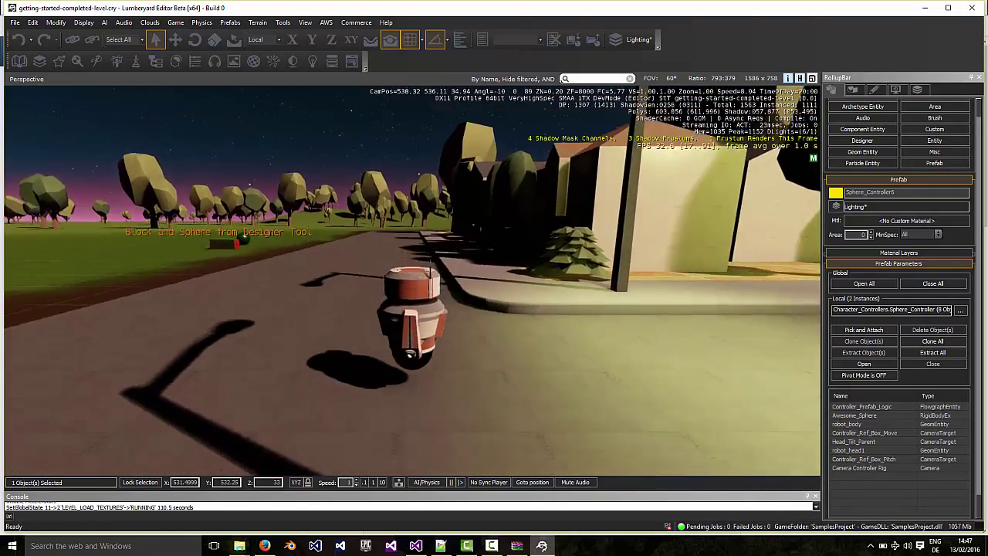
key(w)
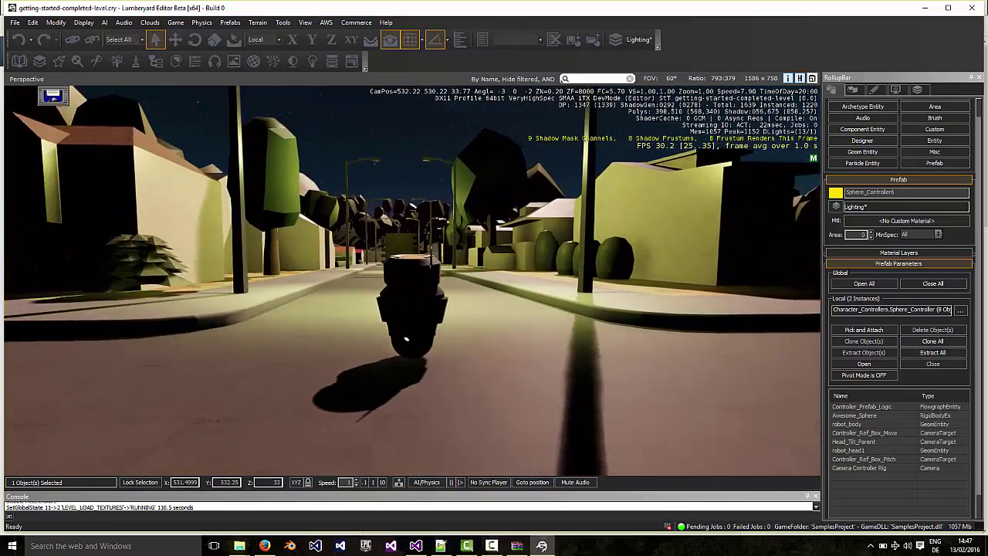
key(w)
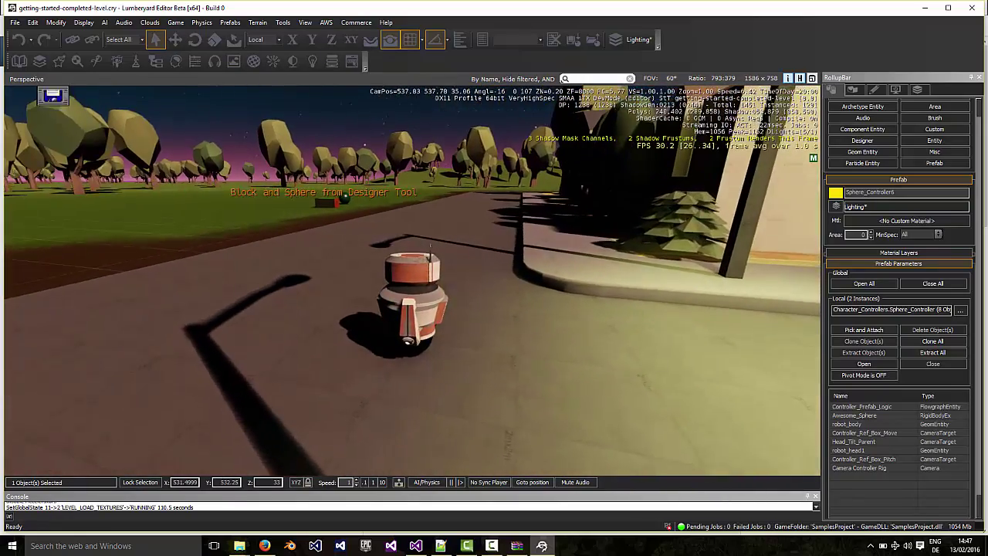
key(w)
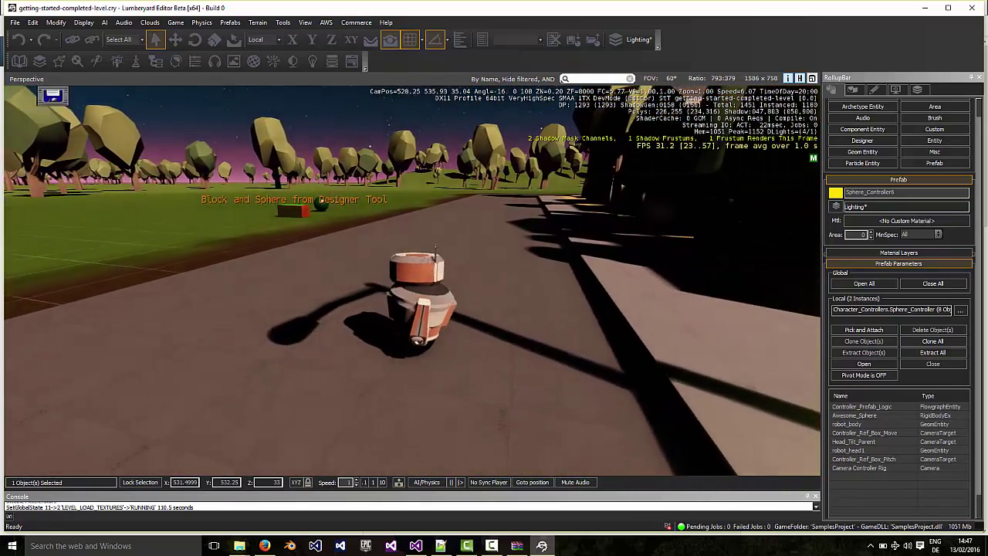
key(w)
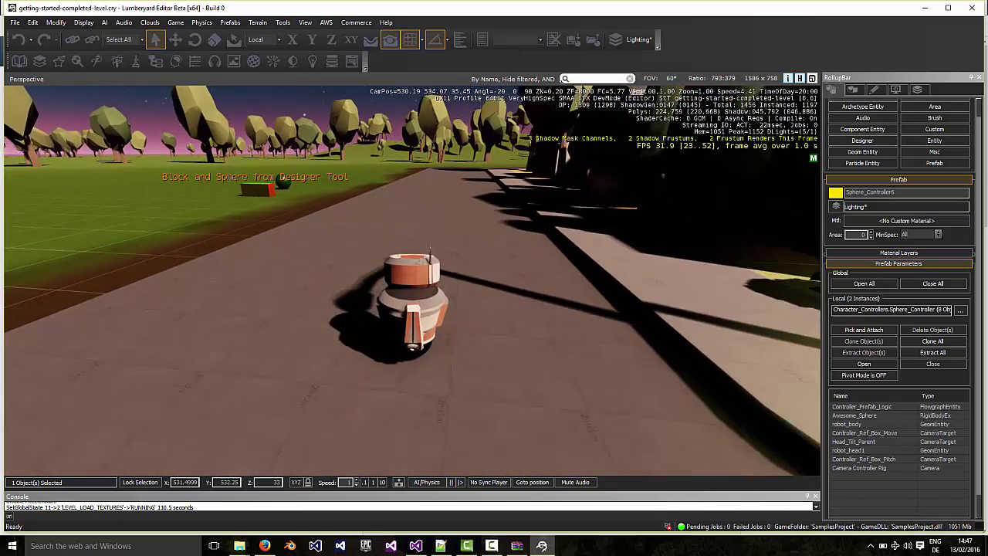
key(w)
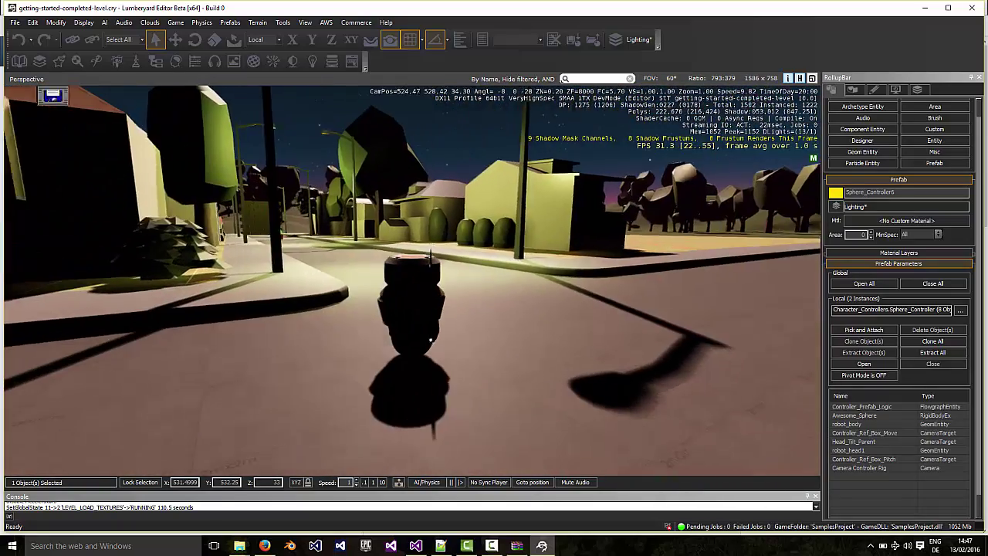
key(w)
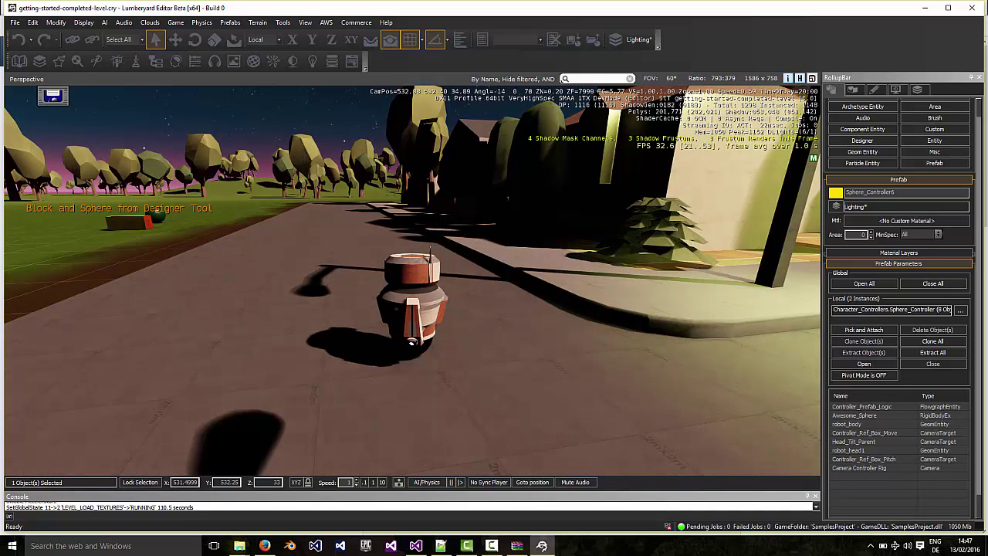
key(Escape)
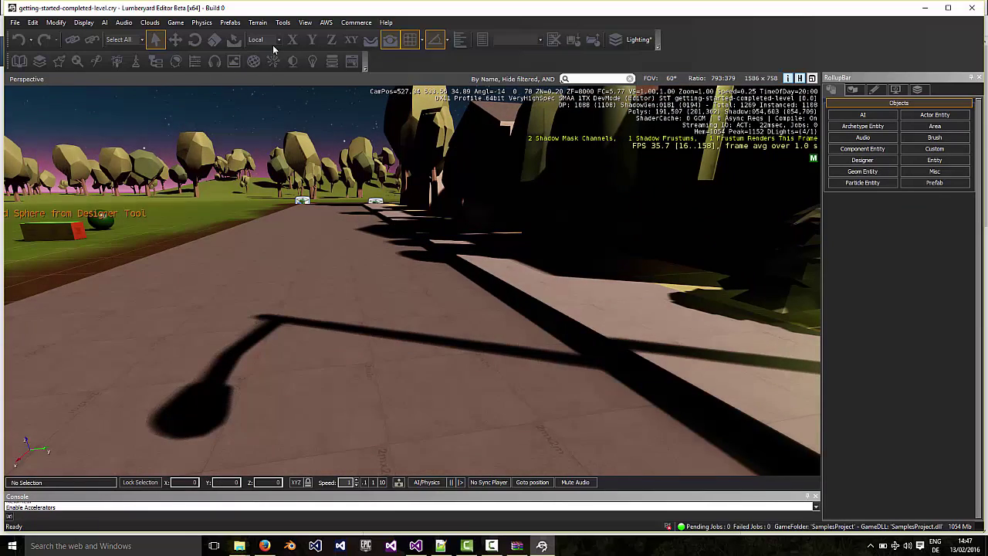
- Open the FBX geometry importer and load turretGun.fbx from the models folder on drive D
click(305, 24)
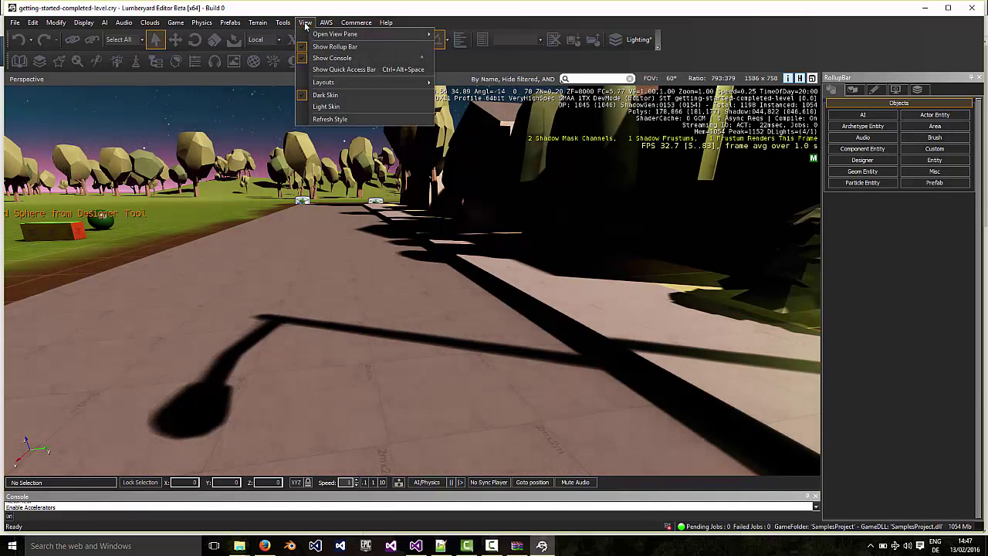
mouse_move(332, 34)
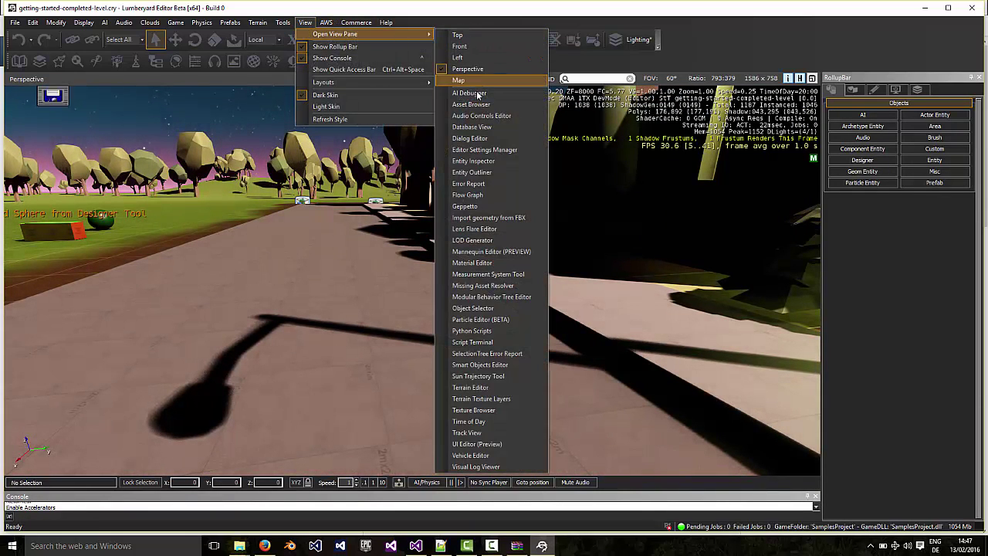
click(483, 221)
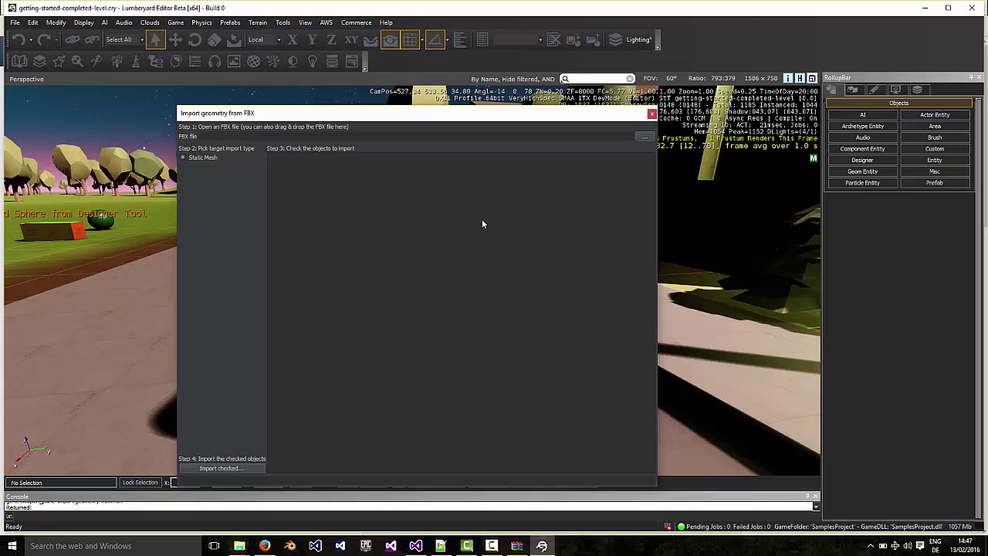
click(644, 138)
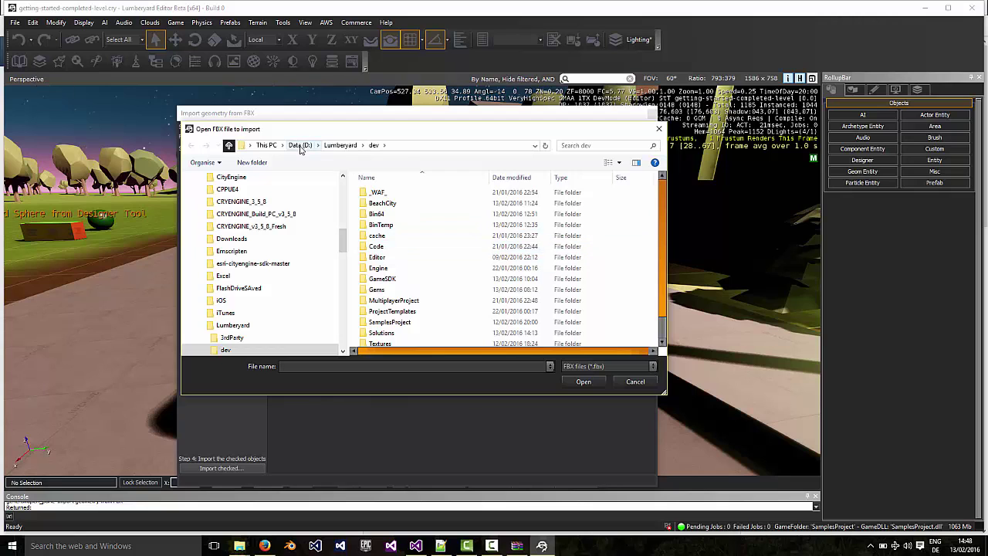
click(301, 147)
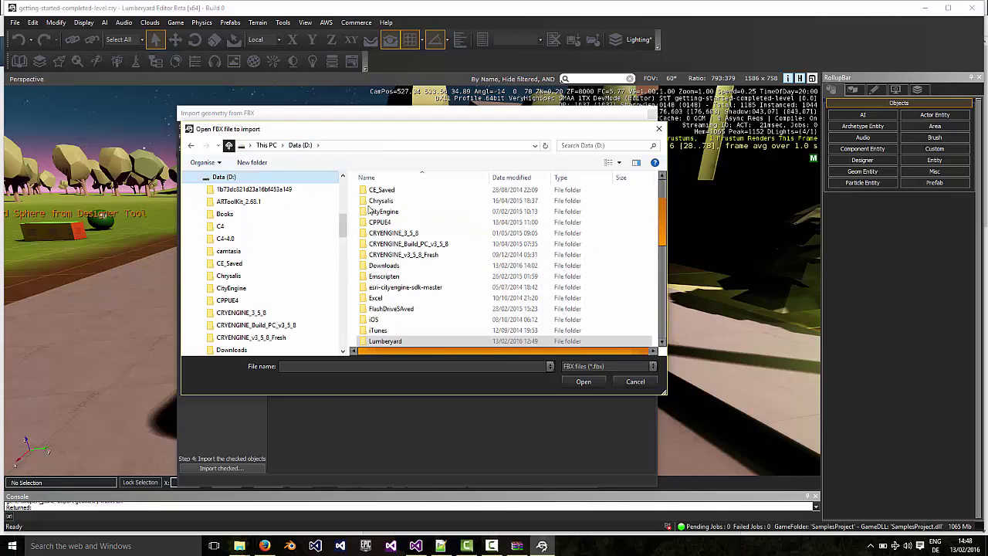
scroll(393, 291, down, 1)
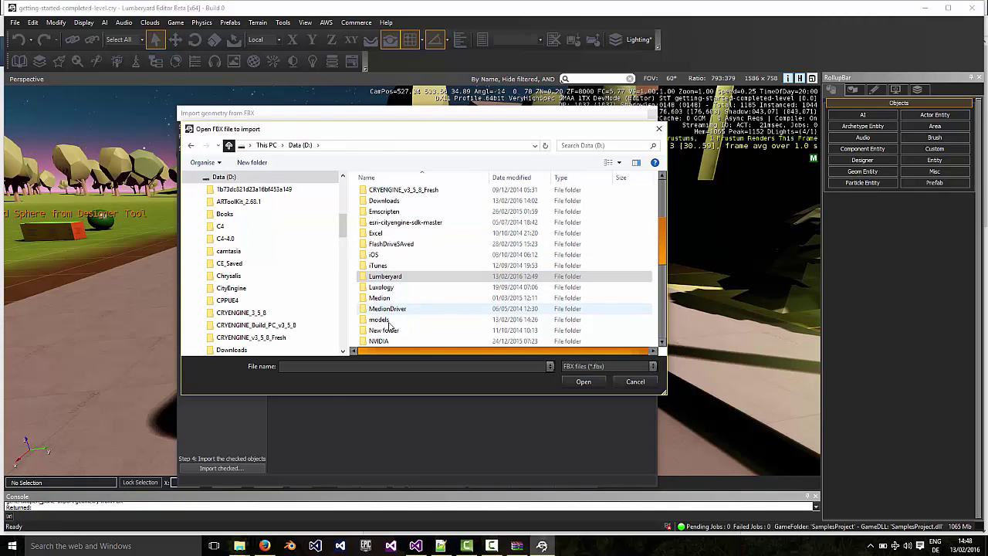
double_click(391, 321)
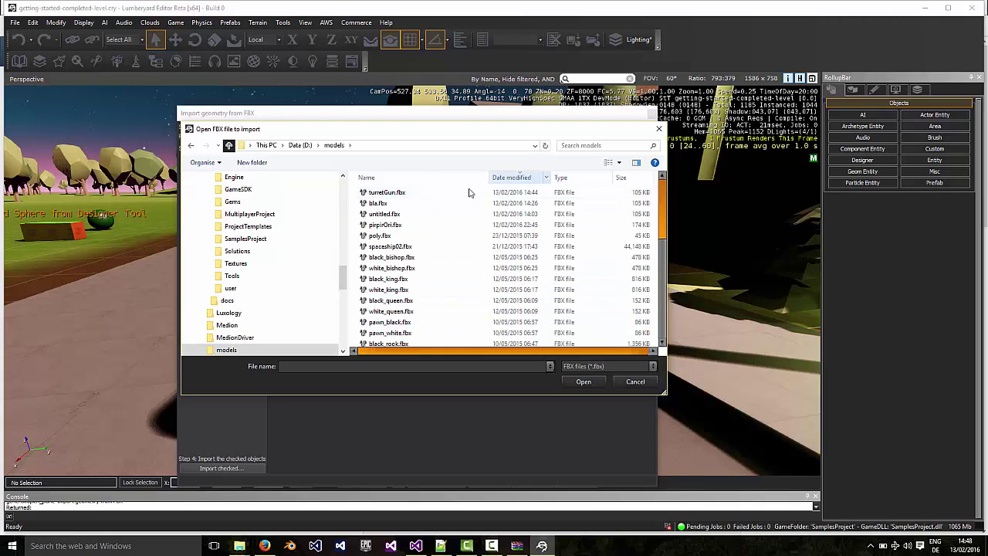
click(399, 197)
double_click(399, 194)
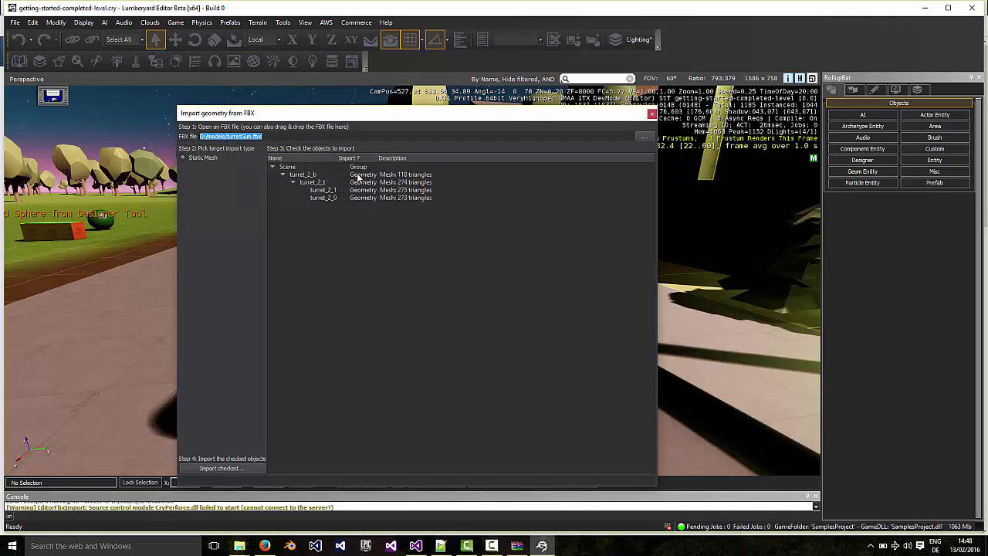
- Import the whole Scene group as a static mesh to Objects/turretGun.cgf at scale 1 and close the importer
click(343, 167)
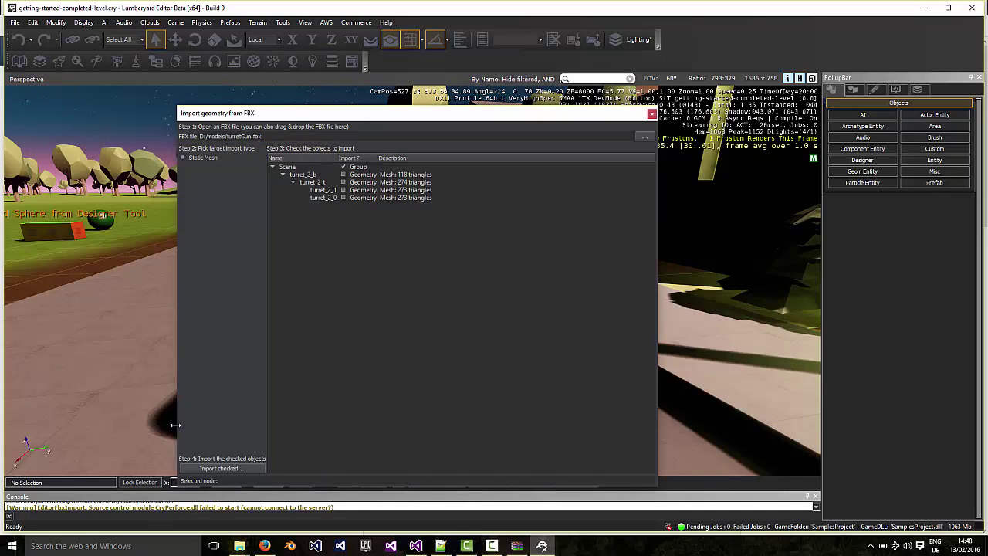
click(219, 469)
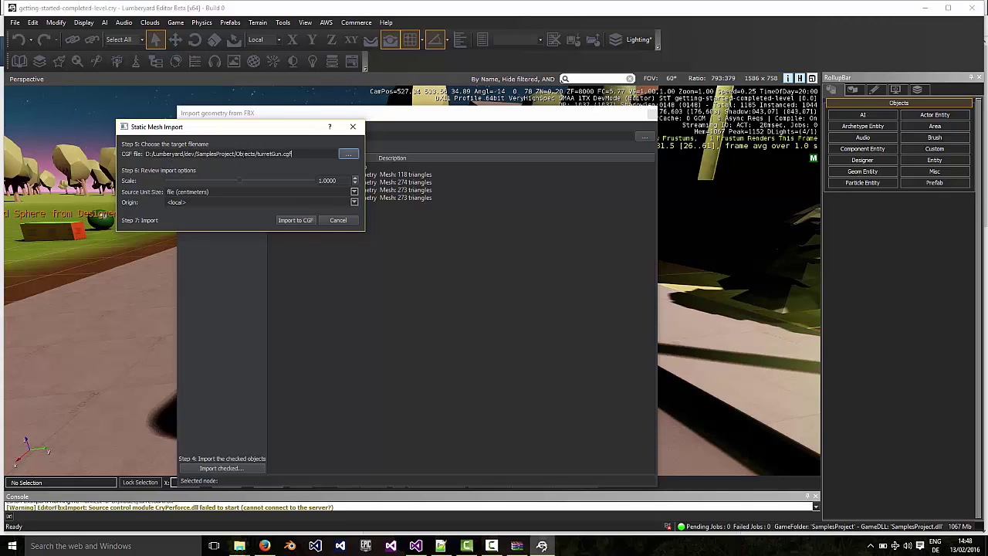
click(293, 221)
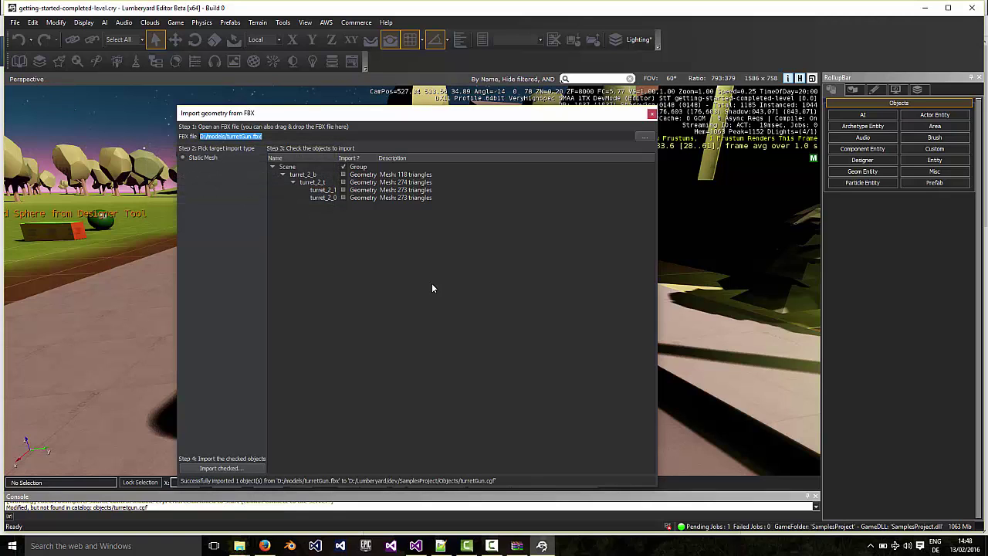
click(652, 115)
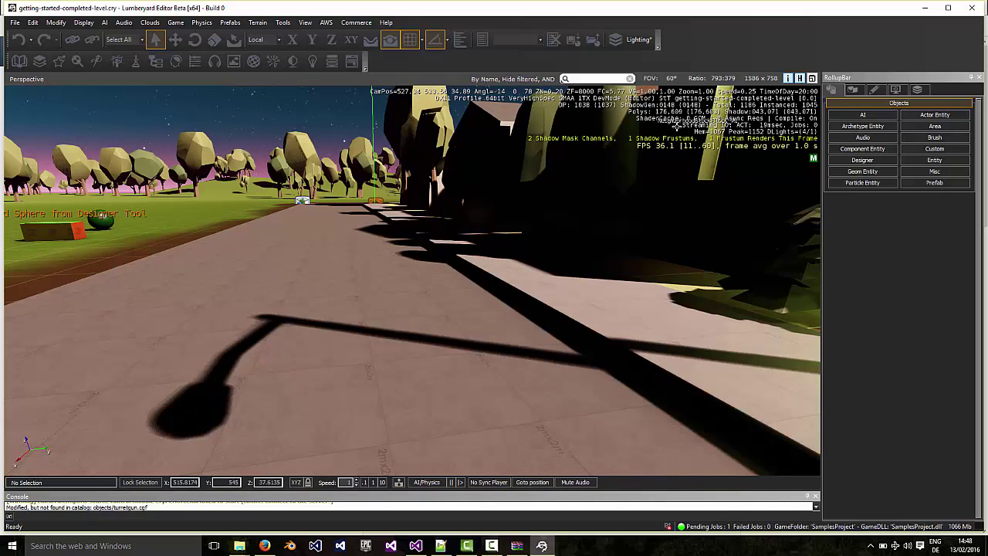
- Select the Sphere_Controller6 prefab on the street and open it for editing
right_drag(770, 240, 477, 285)
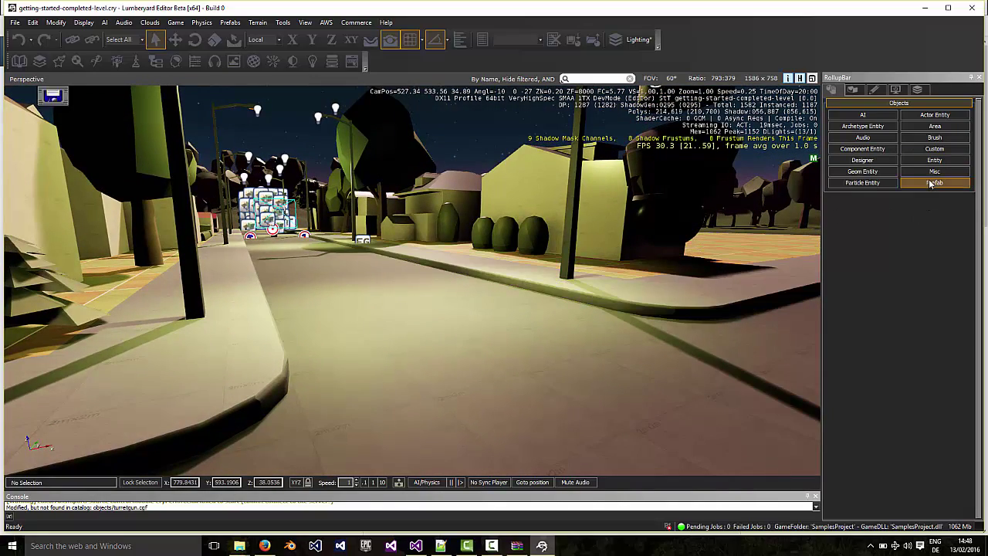
right_drag(603, 239, 498, 236)
key(s)
key(d)
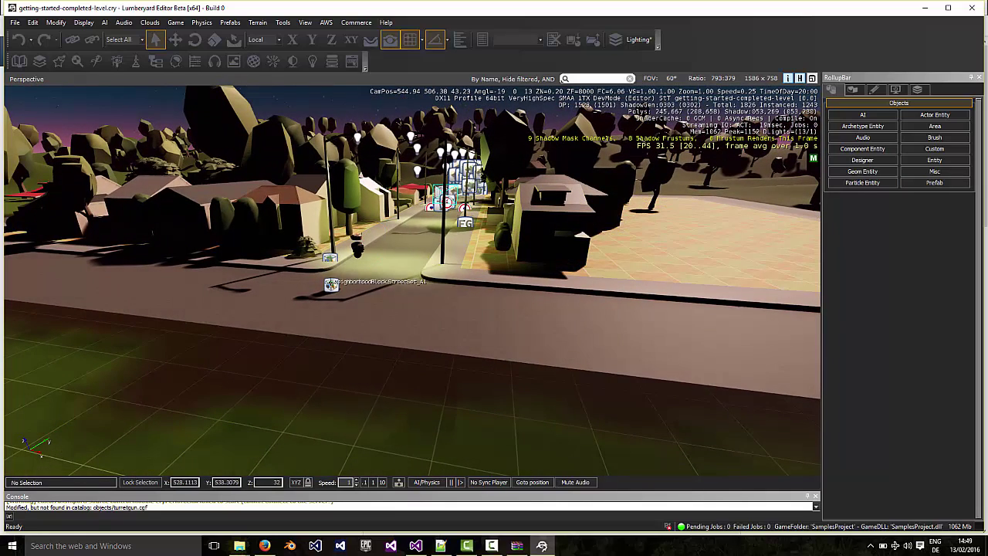
click(331, 286)
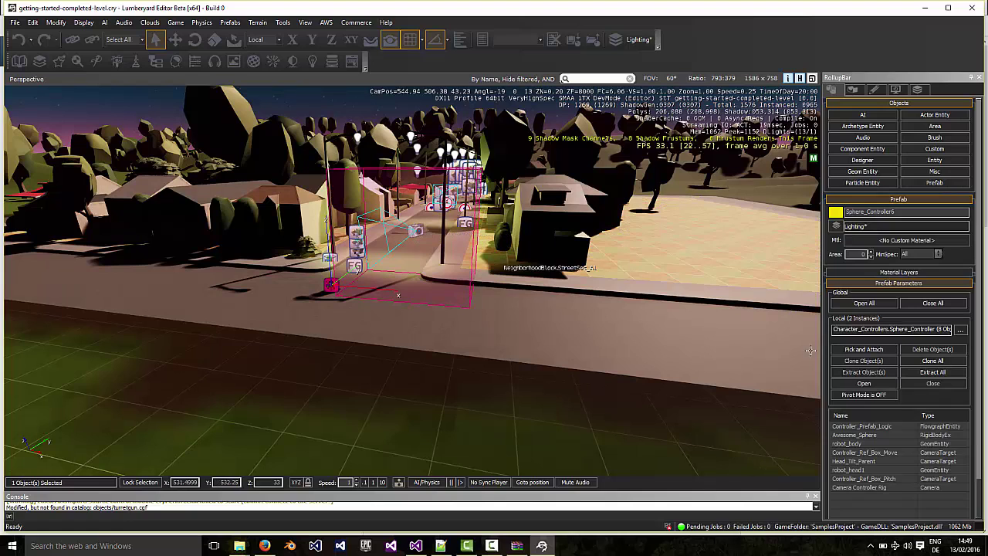
click(867, 384)
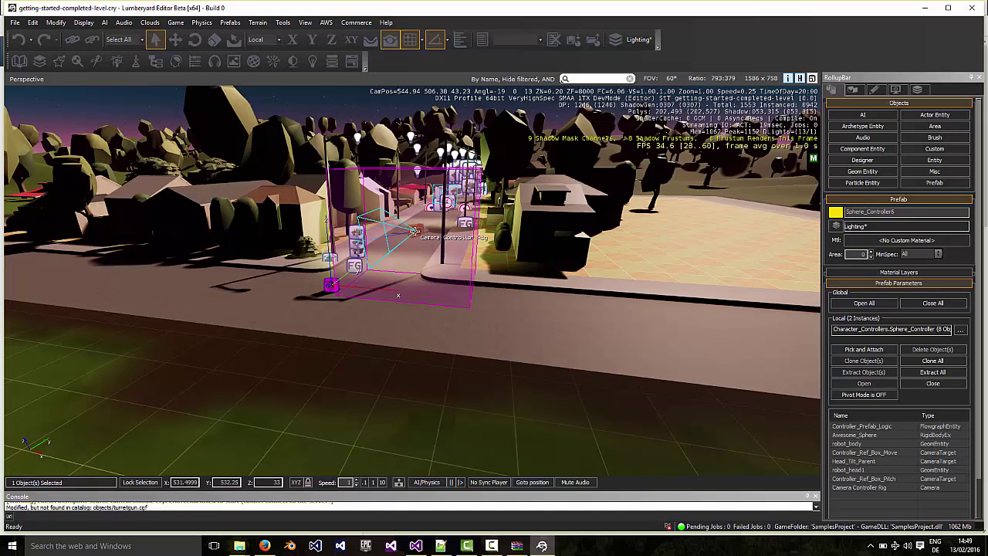
- Move the prefab's Camera Controller Rig closer to the robot, to about Y -2.33 and Z 0.09
click(415, 231)
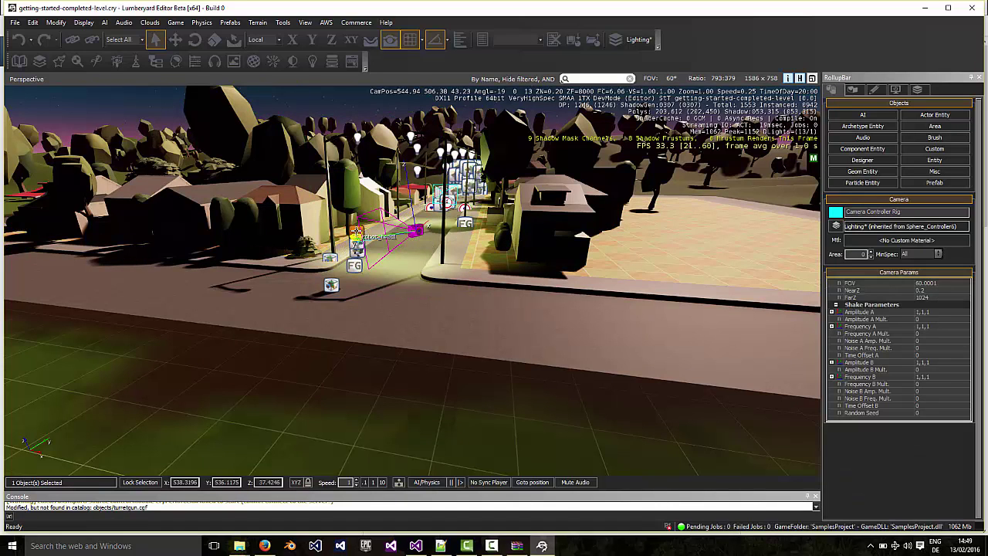
click(193, 41)
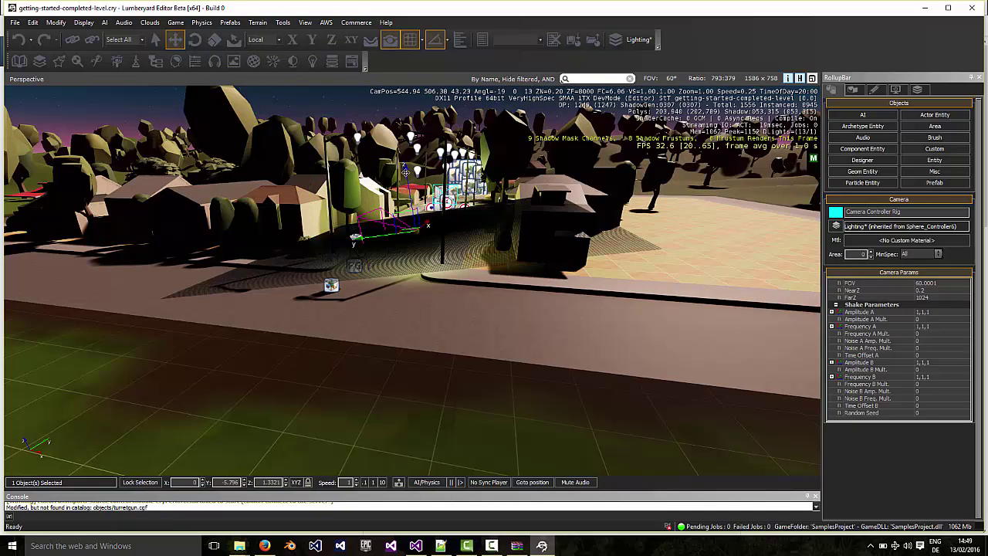
drag(406, 167, 312, 218)
drag(359, 149, 367, 182)
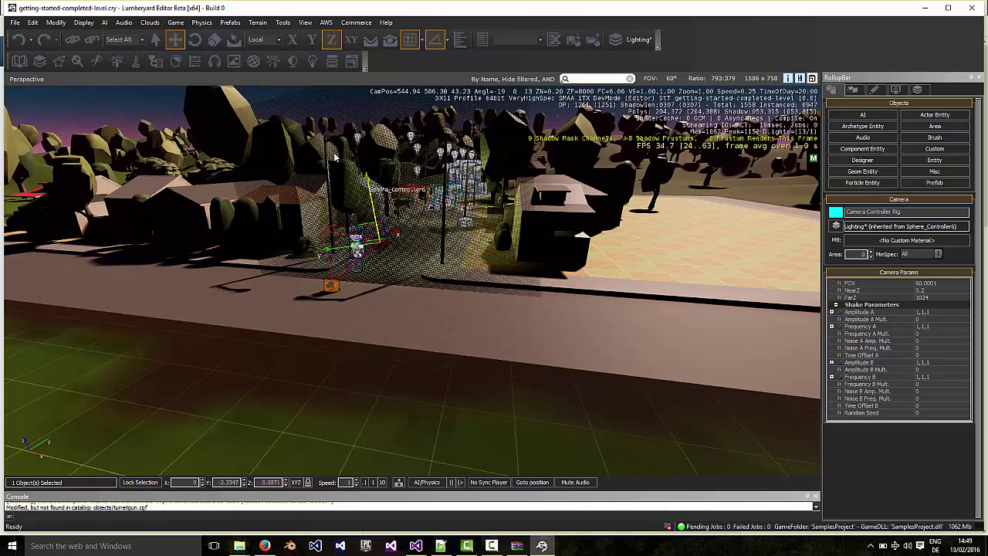
- Run the level in game mode to check the closer camera view of the robot, and return to editing
click(176, 23)
click(193, 32)
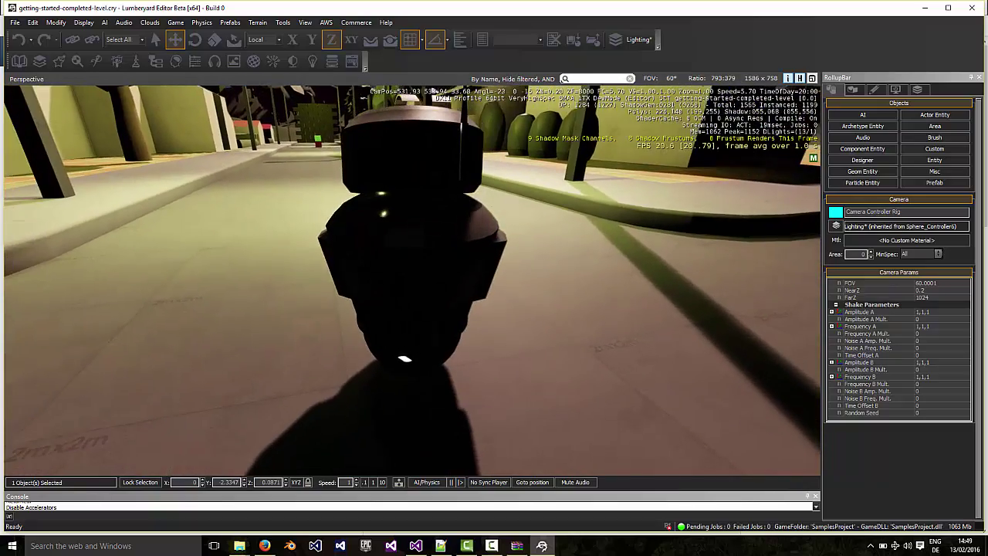
key(Escape)
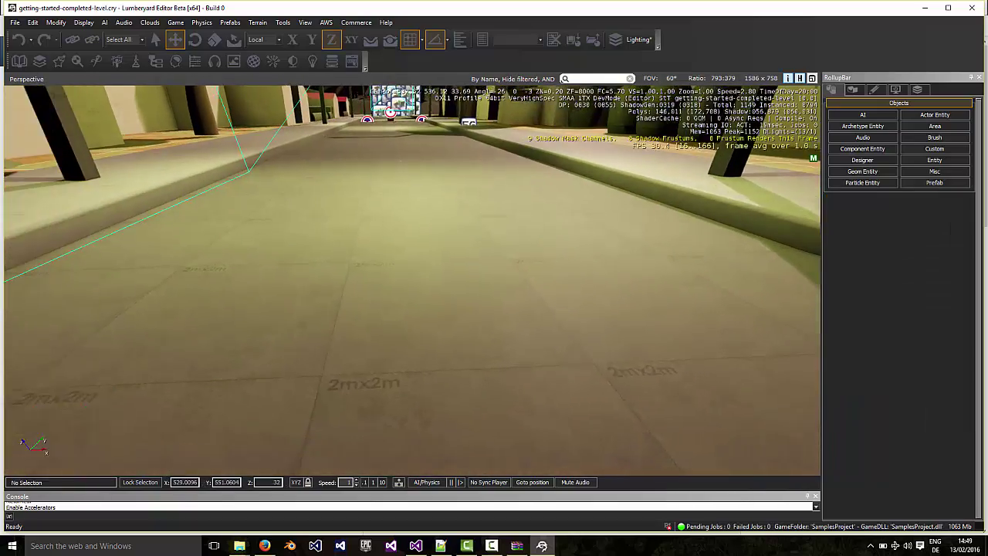
- Select the robot_head1 geometry entity of the robot prefab on the street
key(s)
right_drag(309, 201, 261, 188)
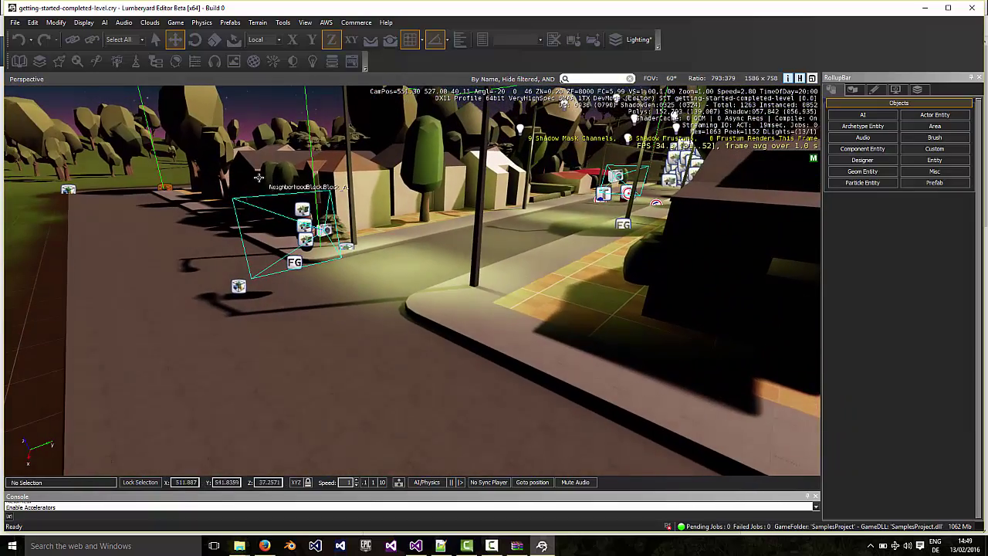
click(322, 231)
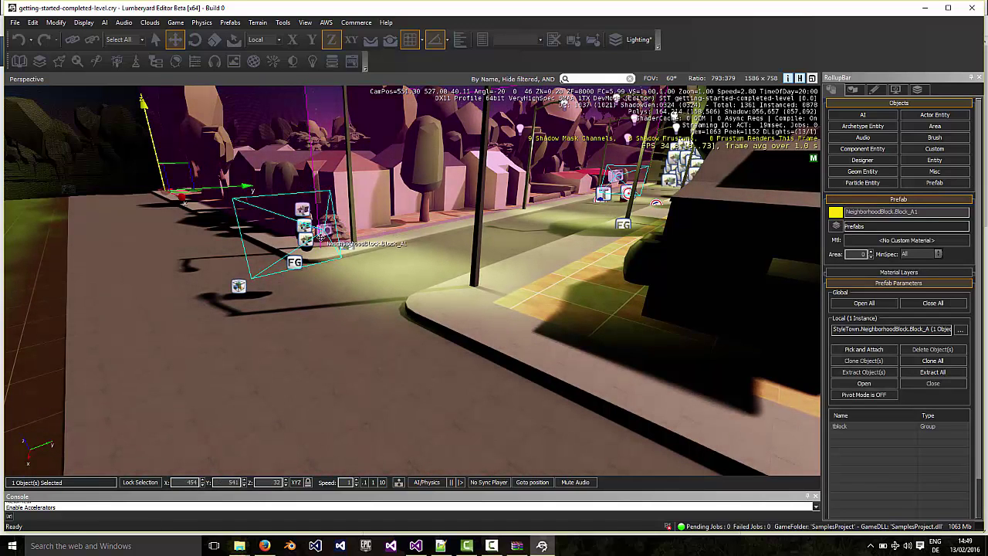
click(297, 262)
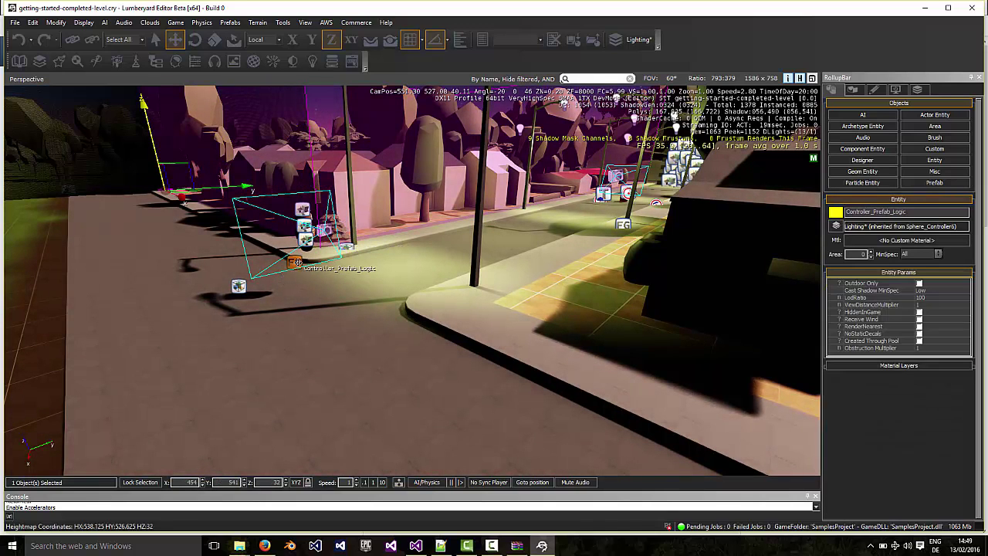
click(302, 207)
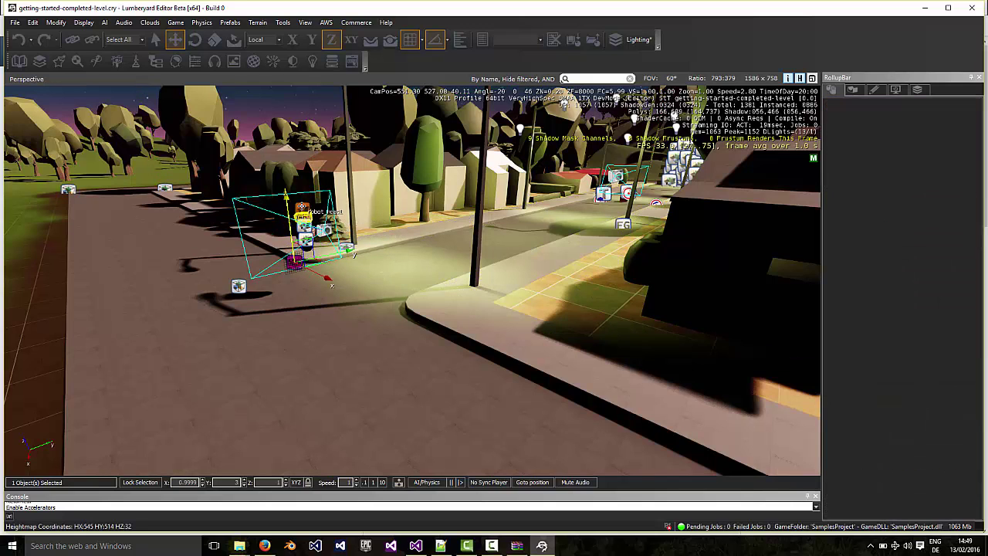
click(305, 214)
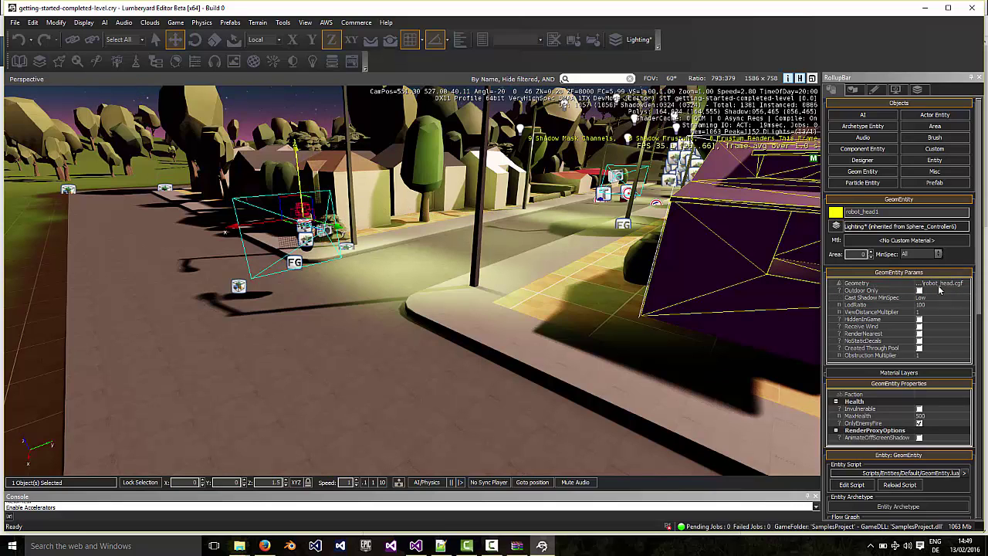
- Replace the robot head's geometry with turretGun.cgf from the project's Objects folder
click(863, 285)
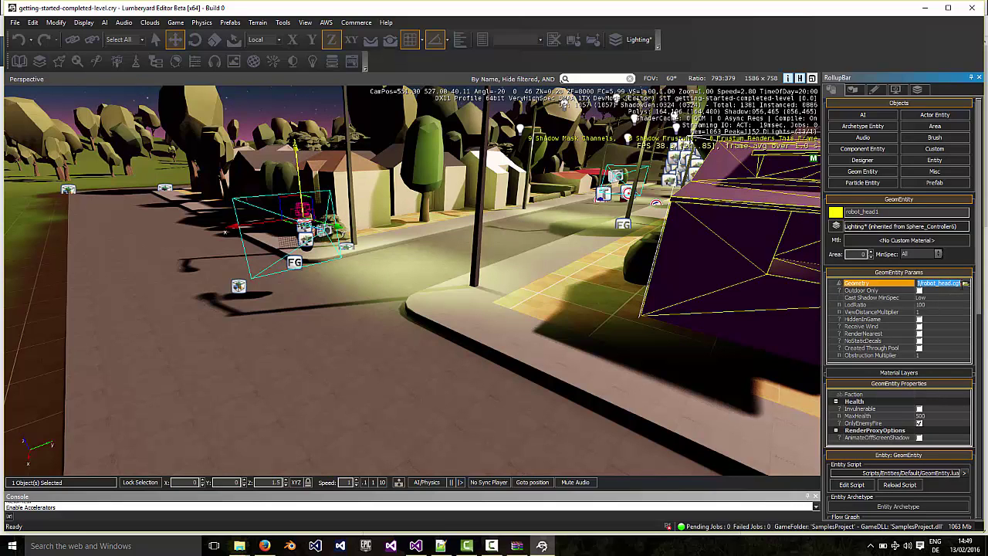
click(965, 284)
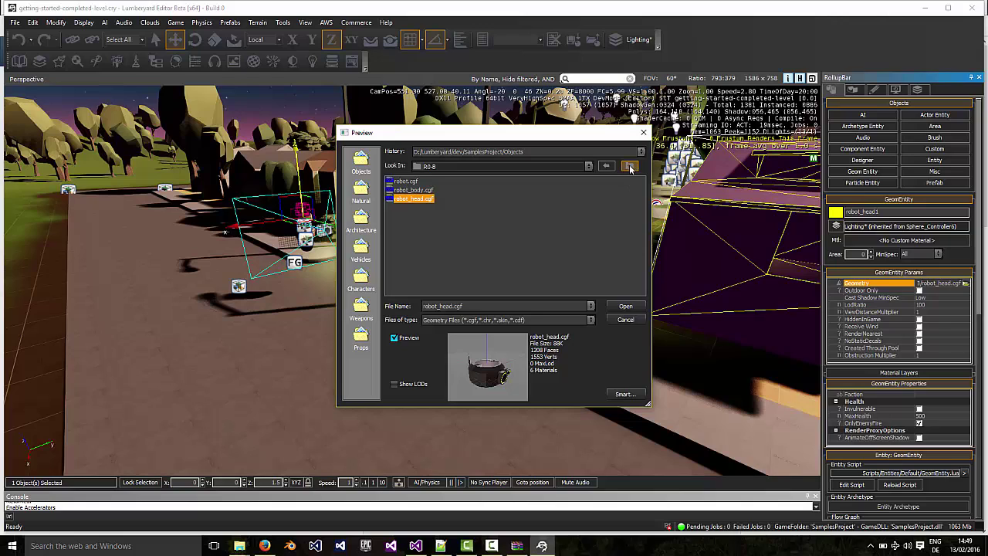
click(607, 166)
click(607, 167)
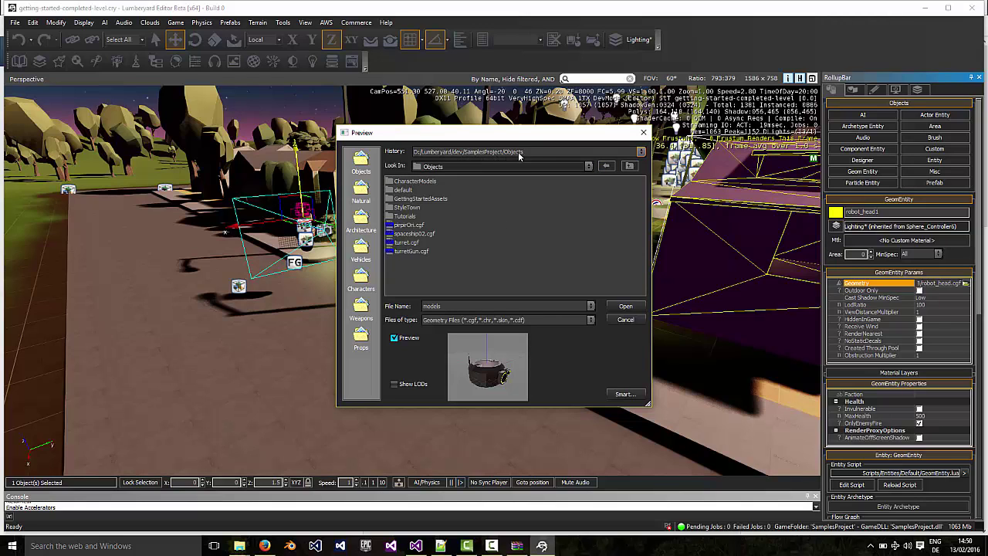
click(419, 251)
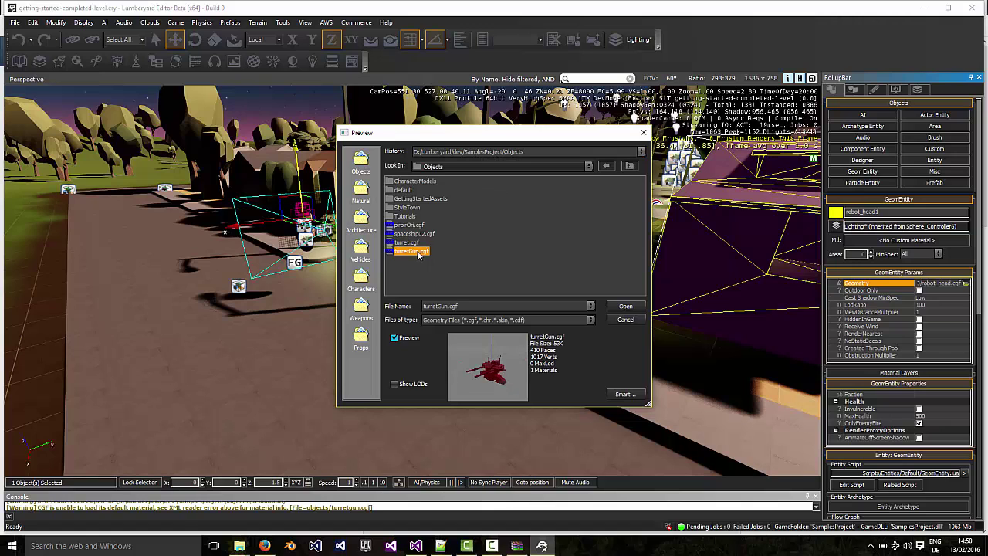
click(622, 306)
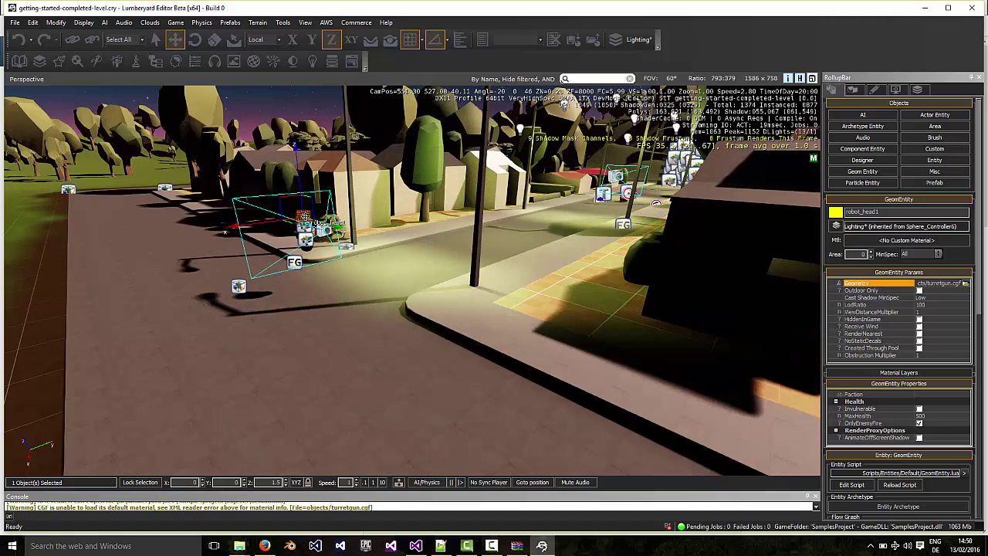
- Scale the turret head uniformly to 55 and rotate it -90 degrees about its Z axis
click(175, 22)
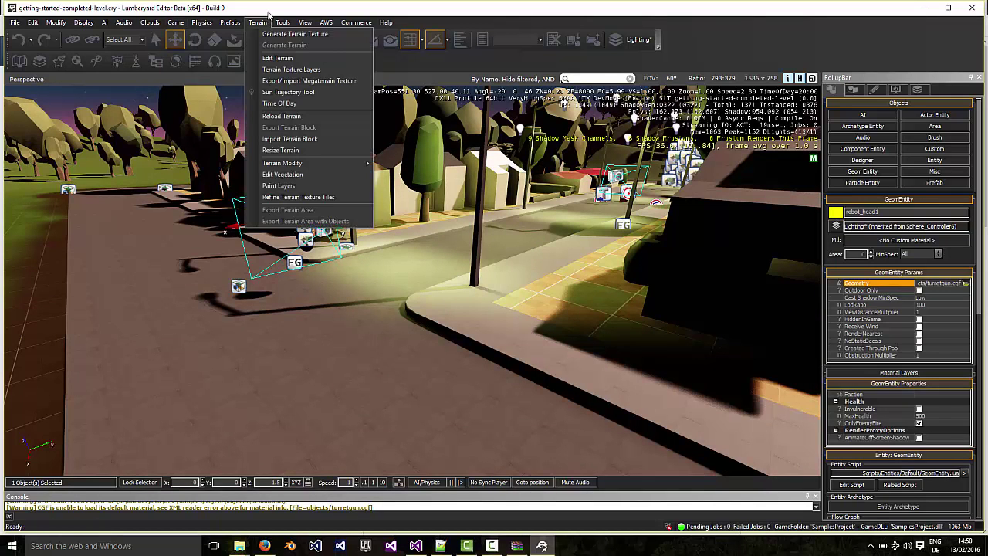
click(266, 15)
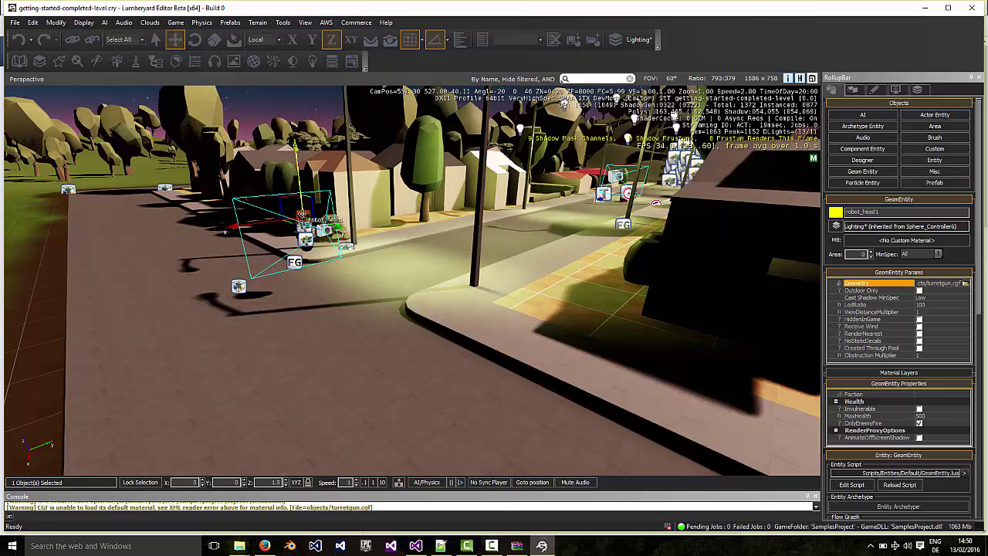
click(217, 43)
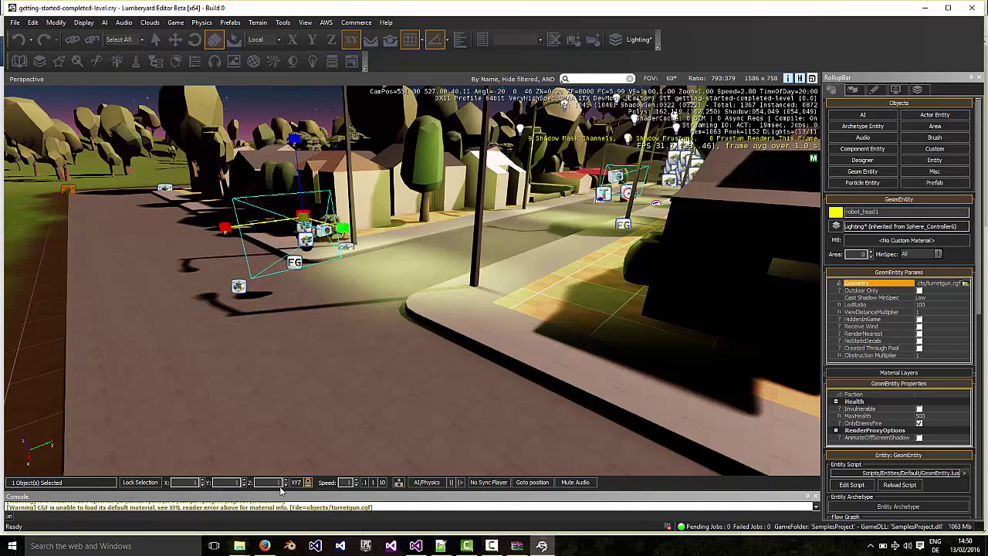
click(218, 481)
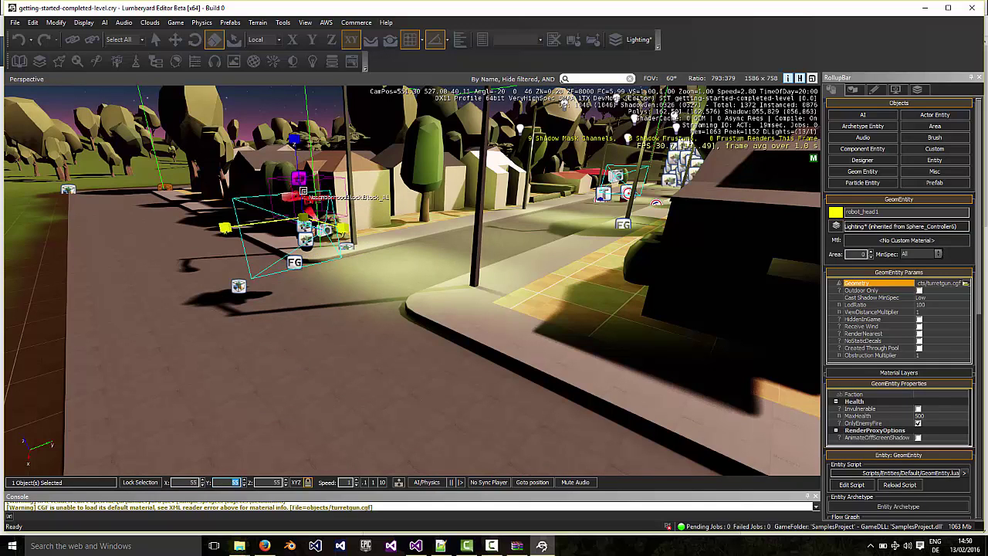
click(194, 39)
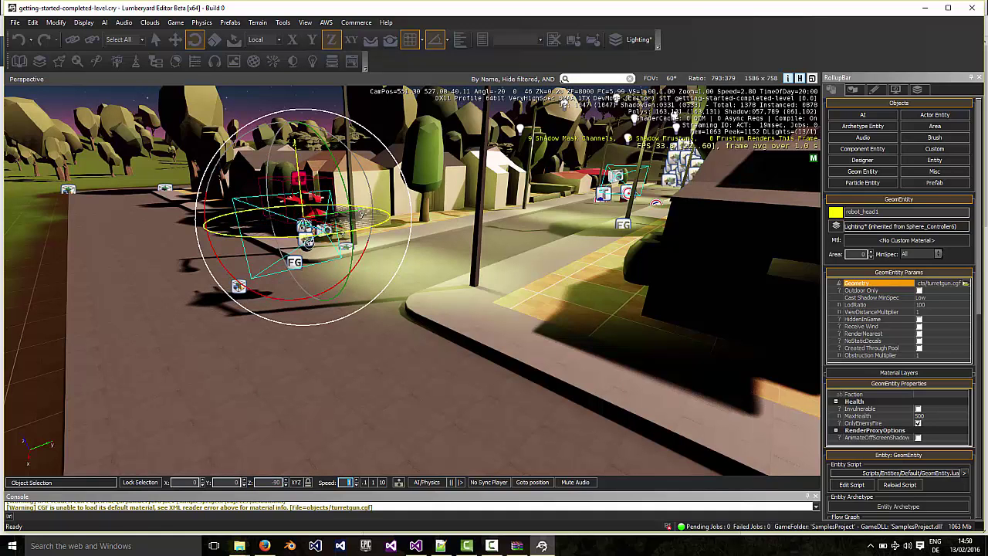
- Run the level in game mode to check the scaled turret on the robot, and return to editing
click(175, 21)
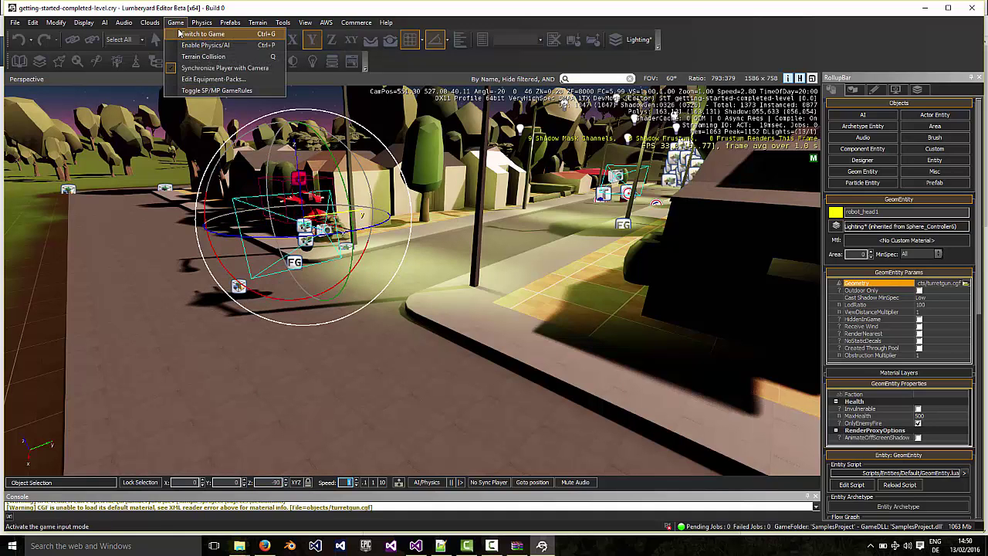
click(202, 34)
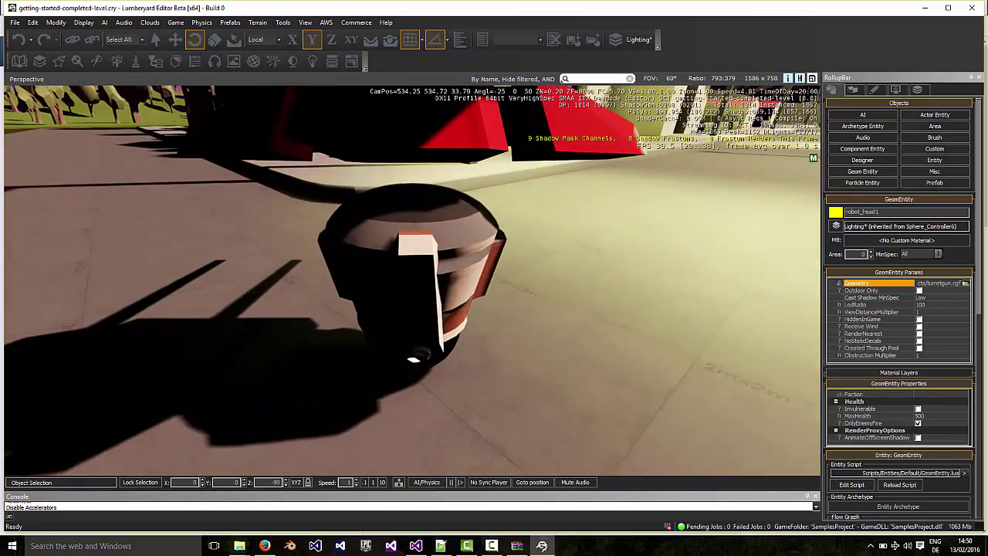
key(Escape)
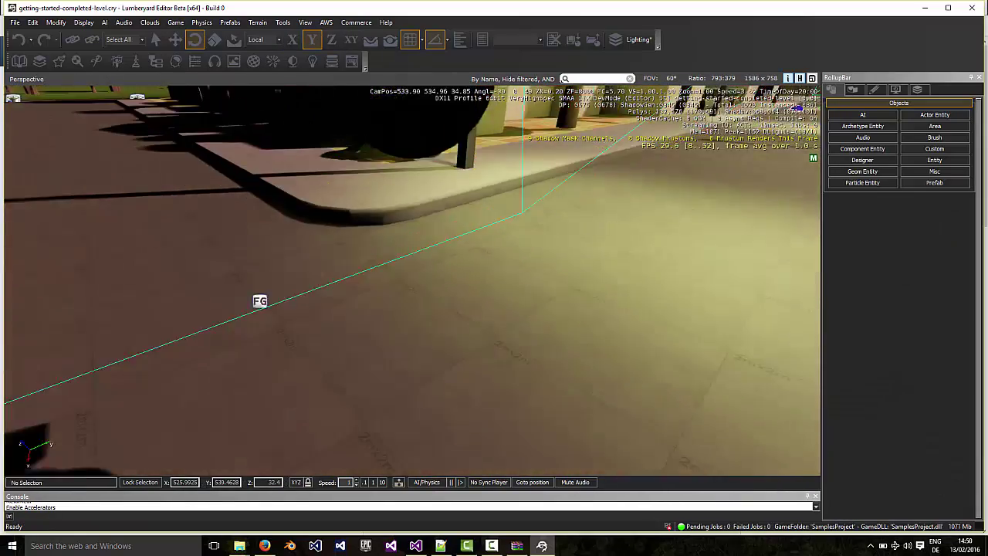
- Move the prefab's Camera Controller Rig farther back and higher, to about Y -5.01 and Z 2.21
right_drag(346, 189, 346, 195)
key(s)
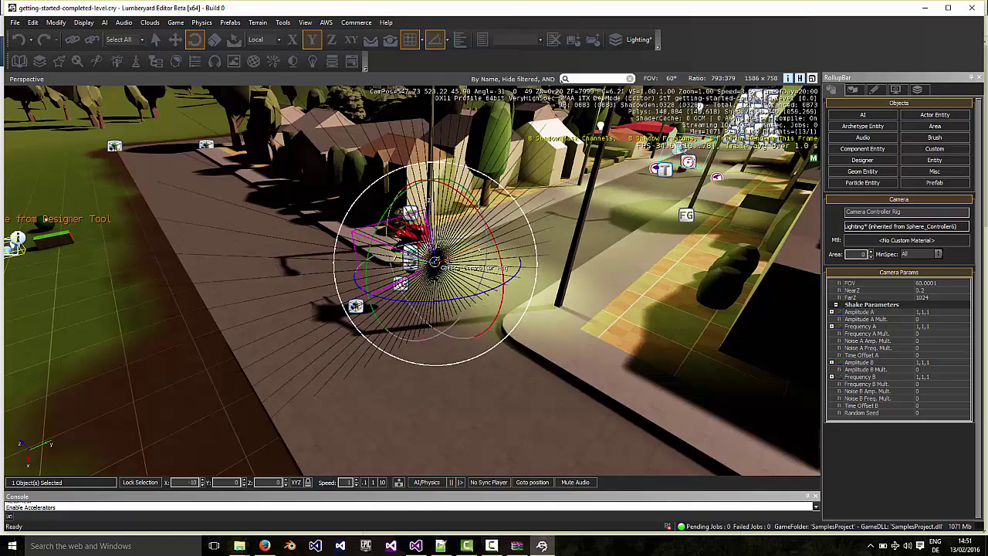
click(331, 40)
click(176, 40)
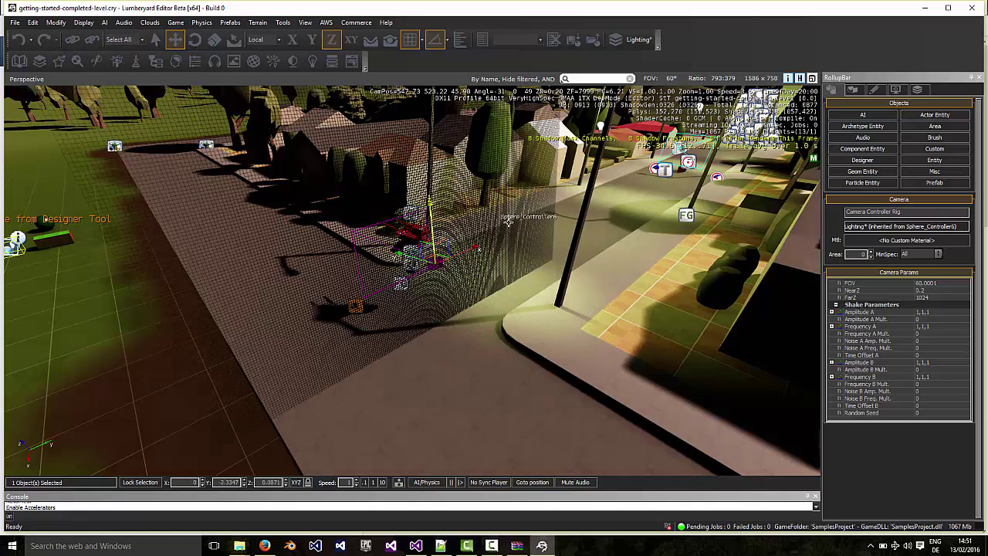
drag(409, 255, 445, 267)
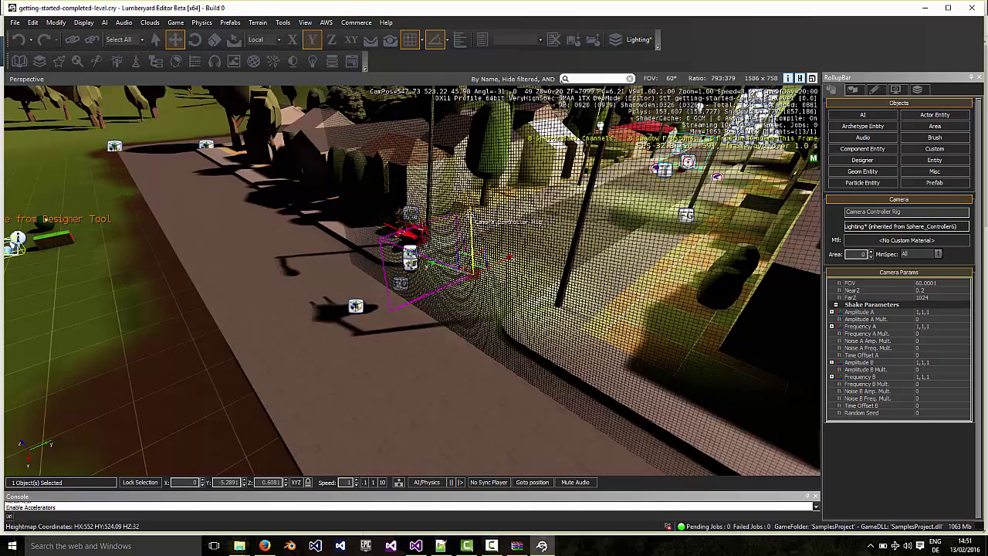
drag(472, 230, 470, 203)
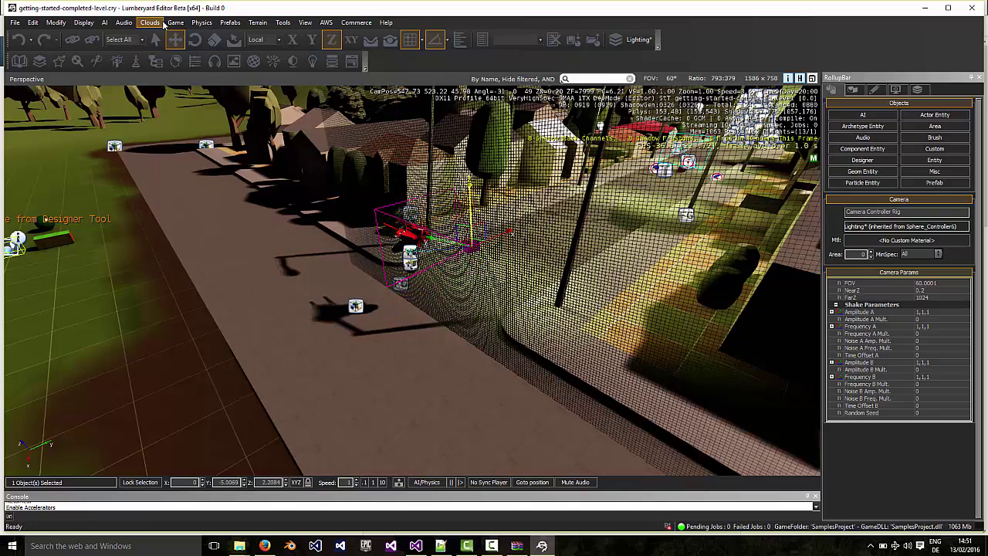
- Test the raised camera's view of the turret by moving the robot forward in game mode, and return to editing
click(176, 24)
click(202, 33)
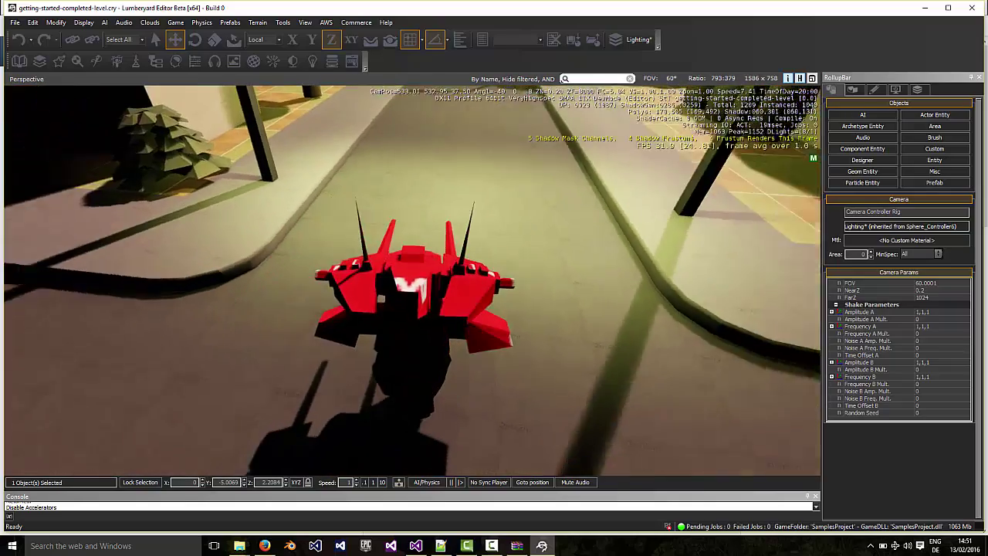
key(w)
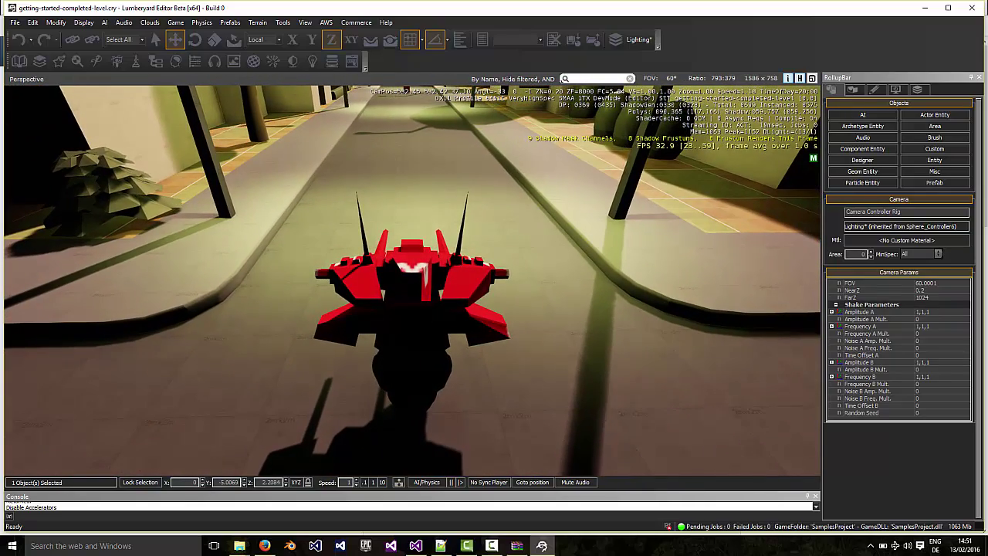
key(Escape)
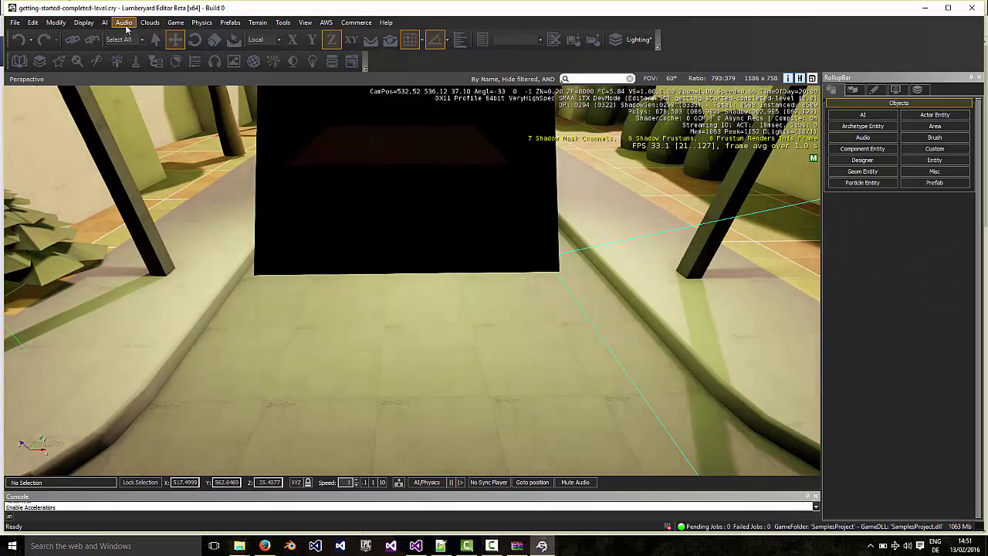
- Lower the robot_head1 turret onto the robot's body, to Z 0.875
key(s)
key(d)
right_drag(587, 253, 478, 252)
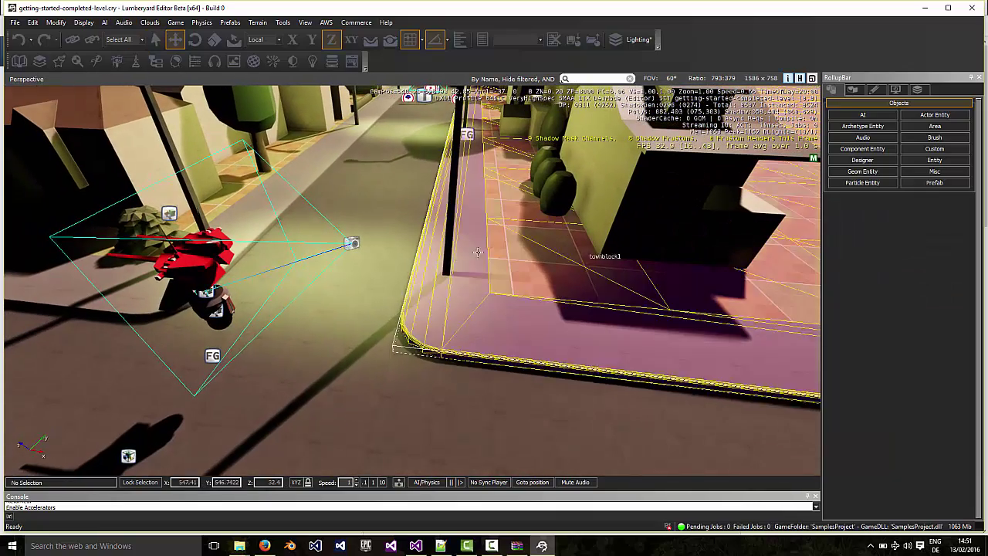
click(165, 213)
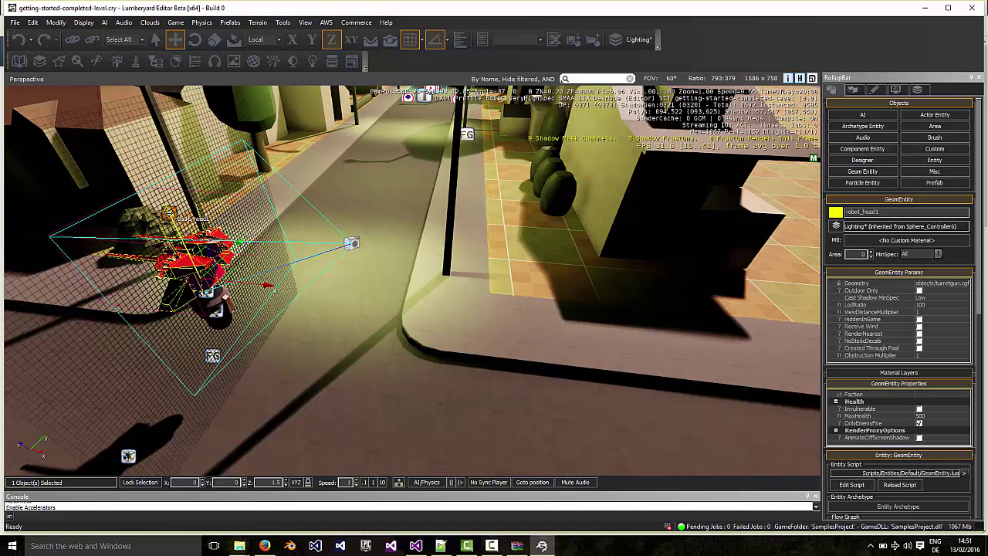
drag(274, 291, 281, 306)
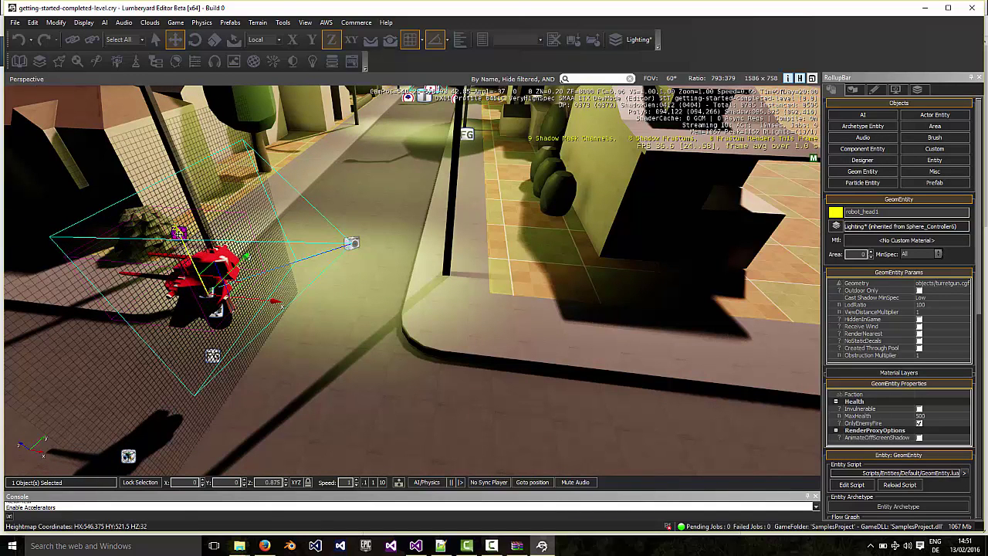
- Find the camera_sample geometry material "metal" in the Material Editor and assign it to the robot_head1 turret
click(220, 310)
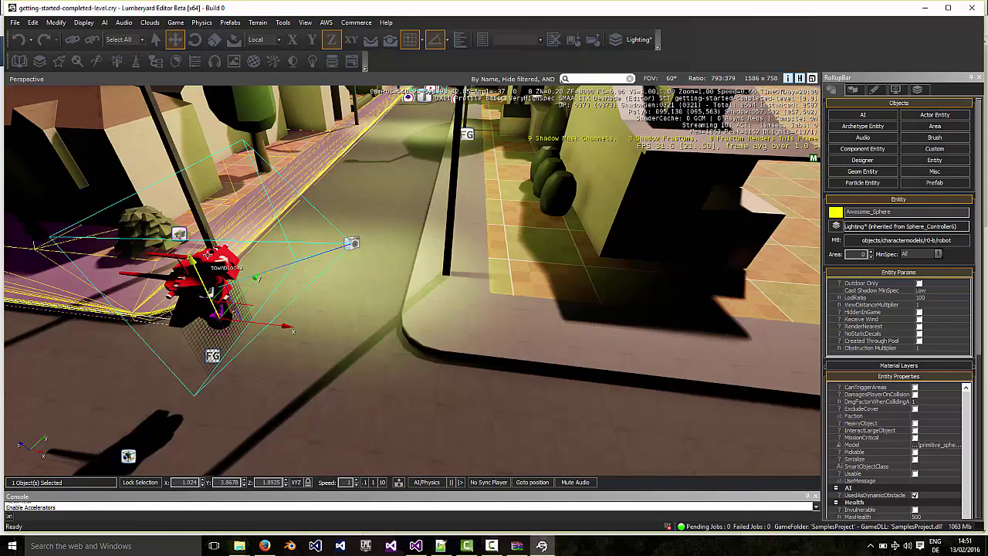
click(199, 236)
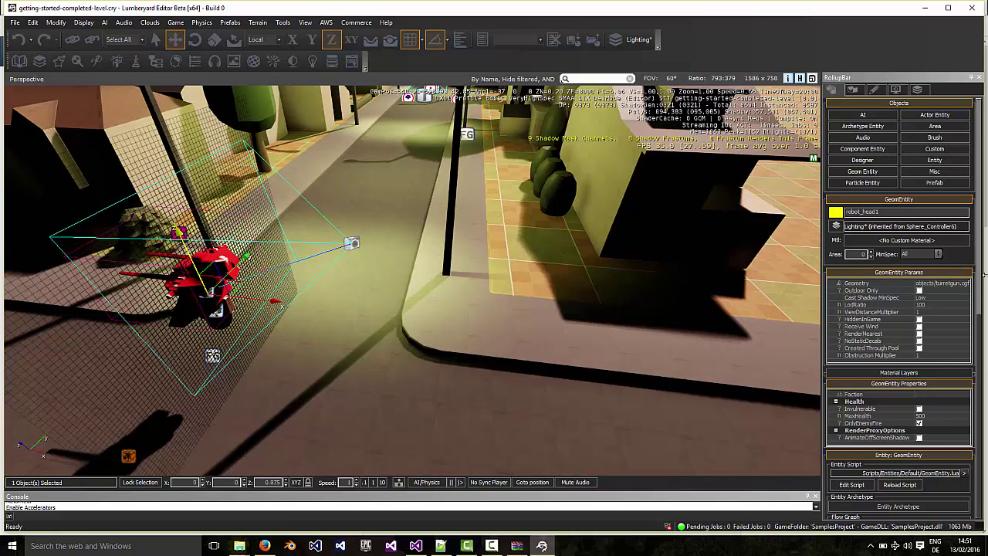
click(929, 241)
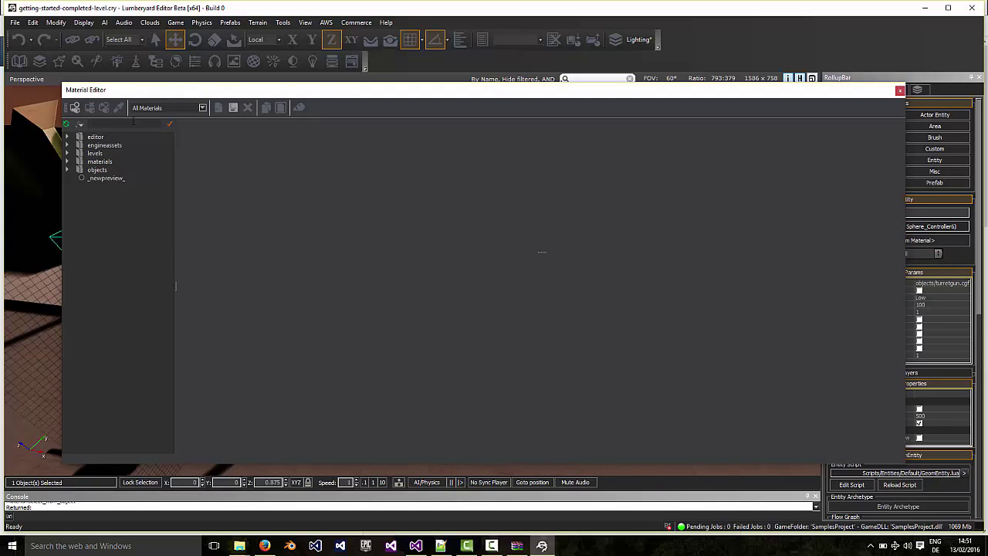
click(133, 122)
text(metal)
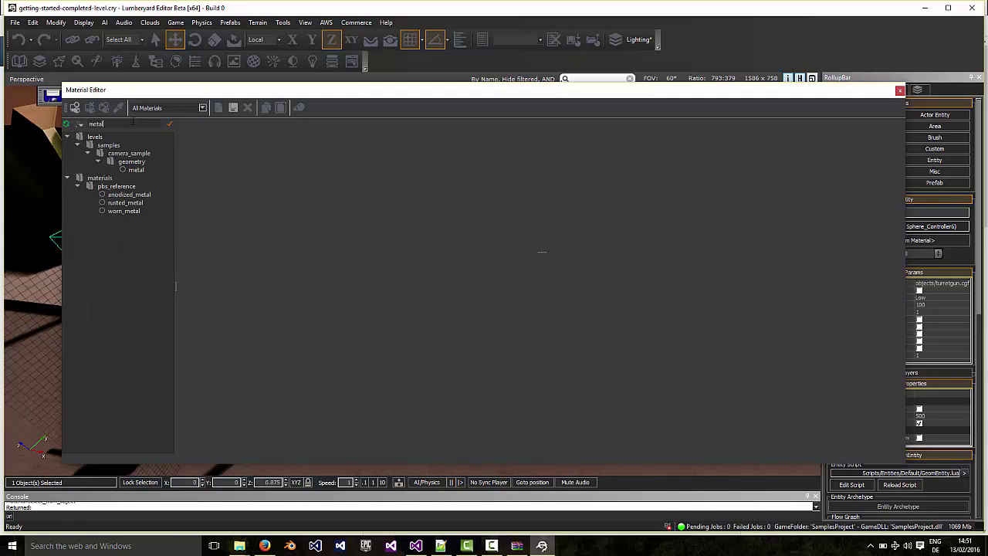
click(136, 171)
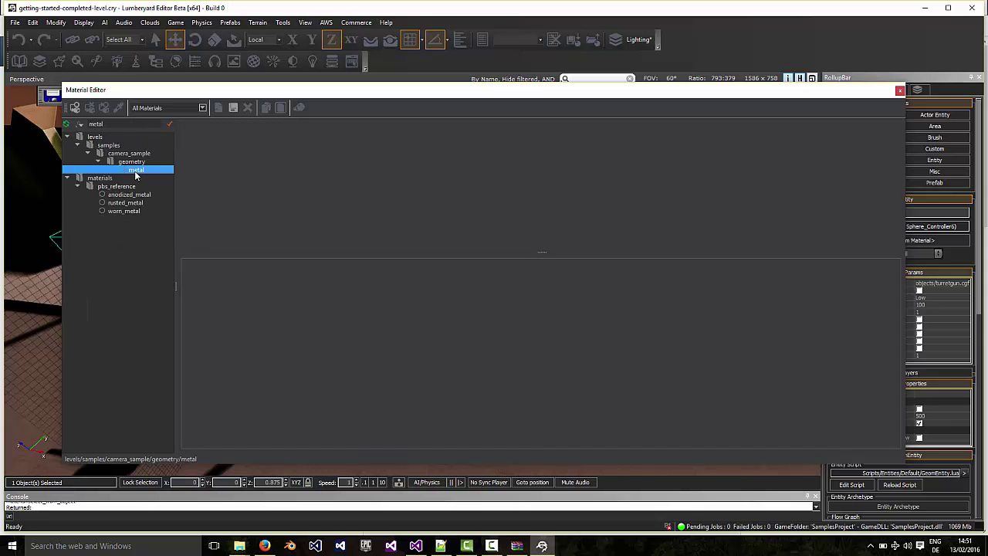
drag(122, 97, 644, 96)
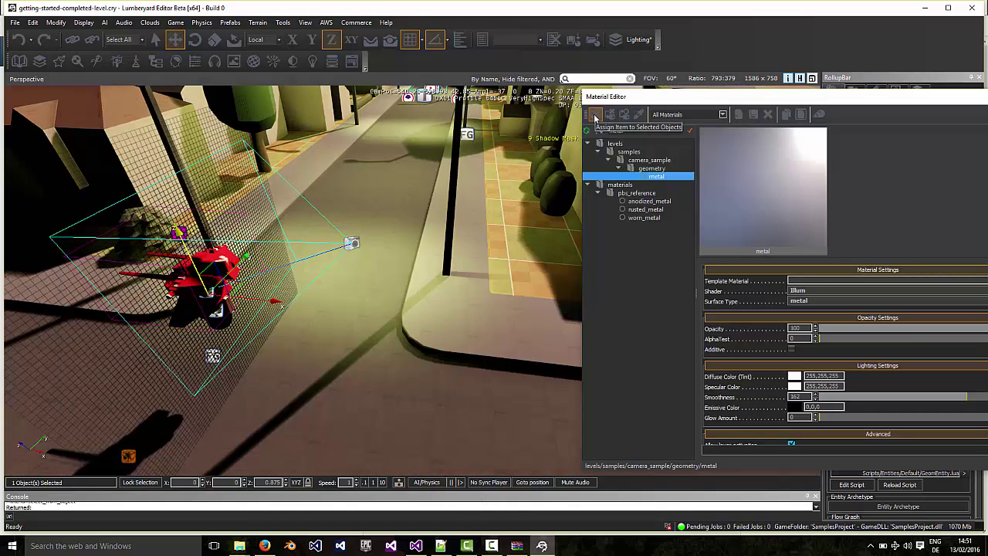
click(594, 117)
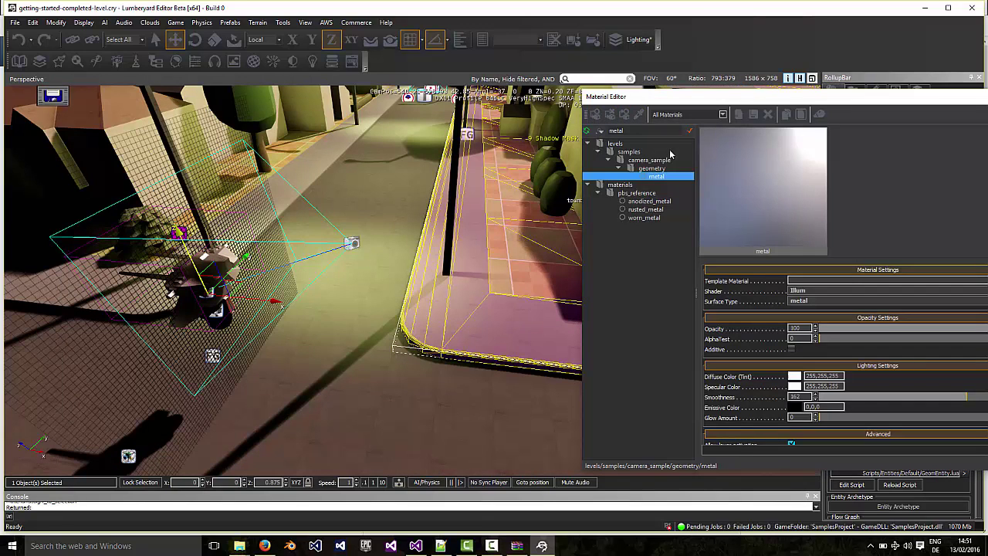
- Close the Material Editor, test the robot with its metal turret head by driving it around in game mode, and return to editing
drag(676, 101, 184, 117)
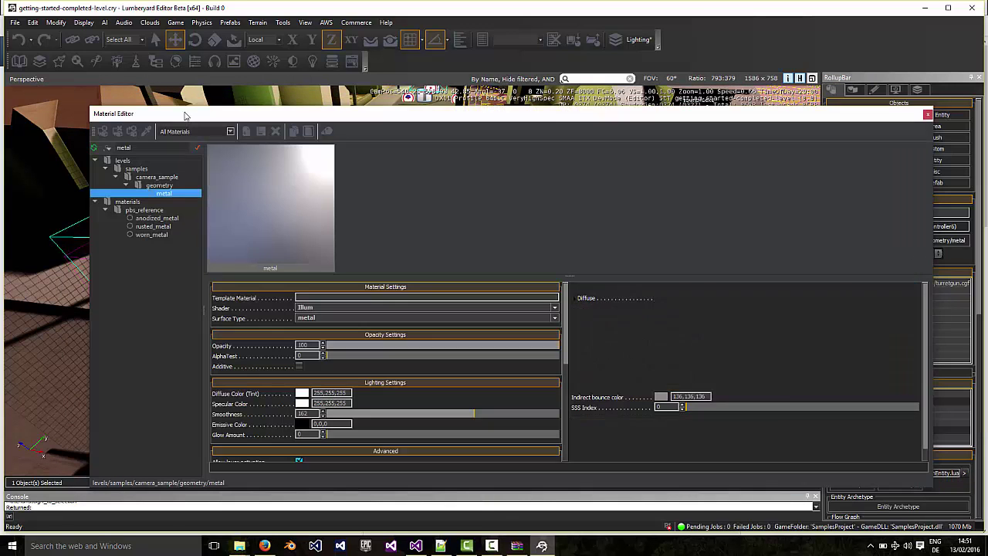
click(928, 116)
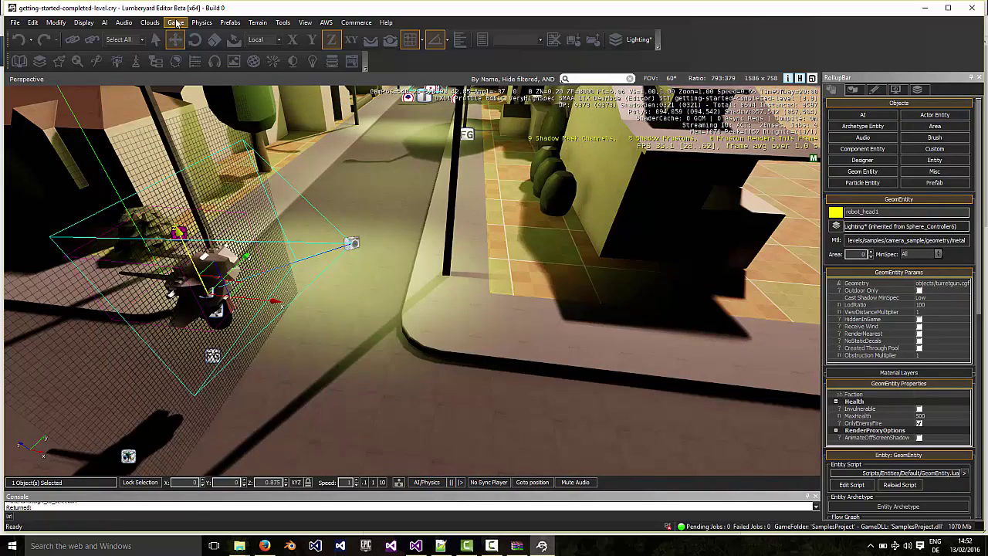
click(176, 23)
click(202, 33)
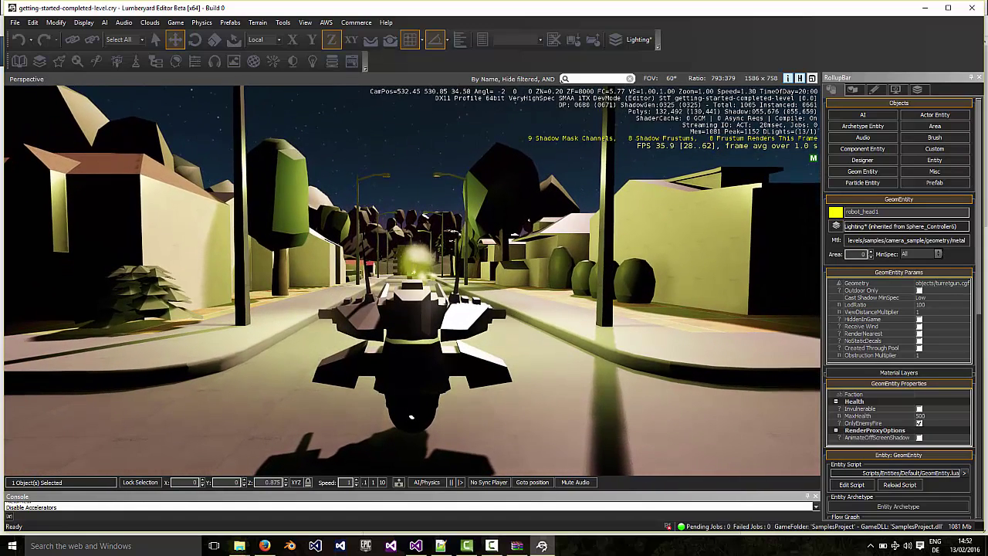
key(w)
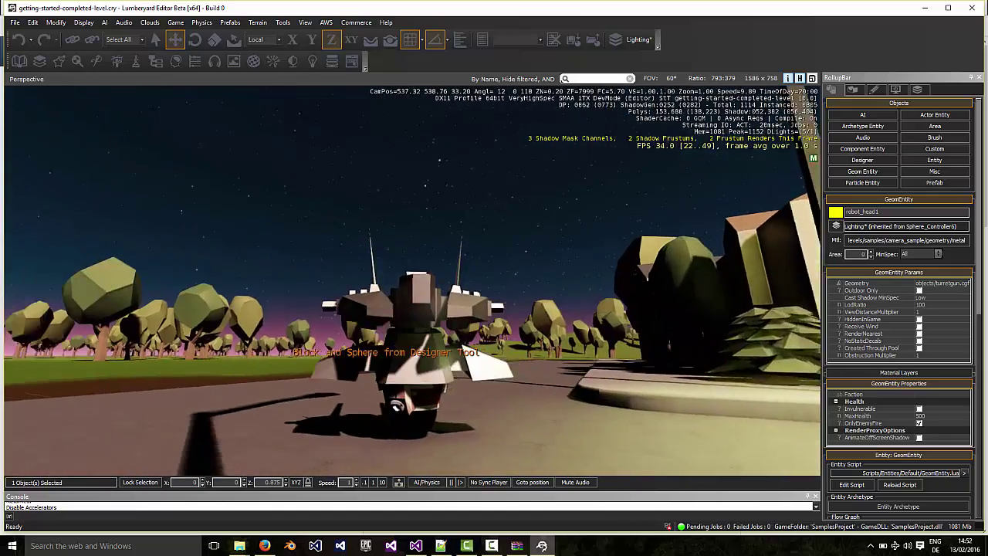
key(w)
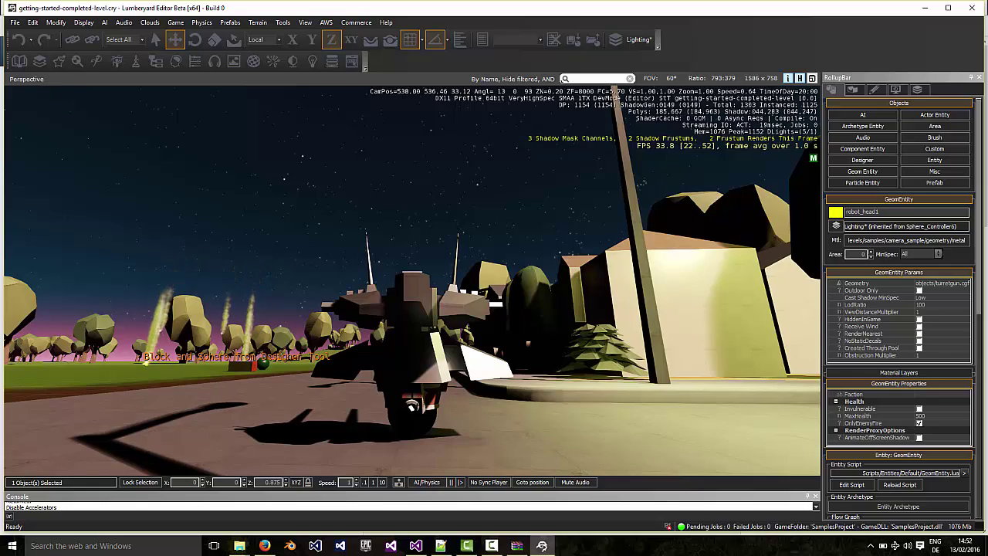
key(w)
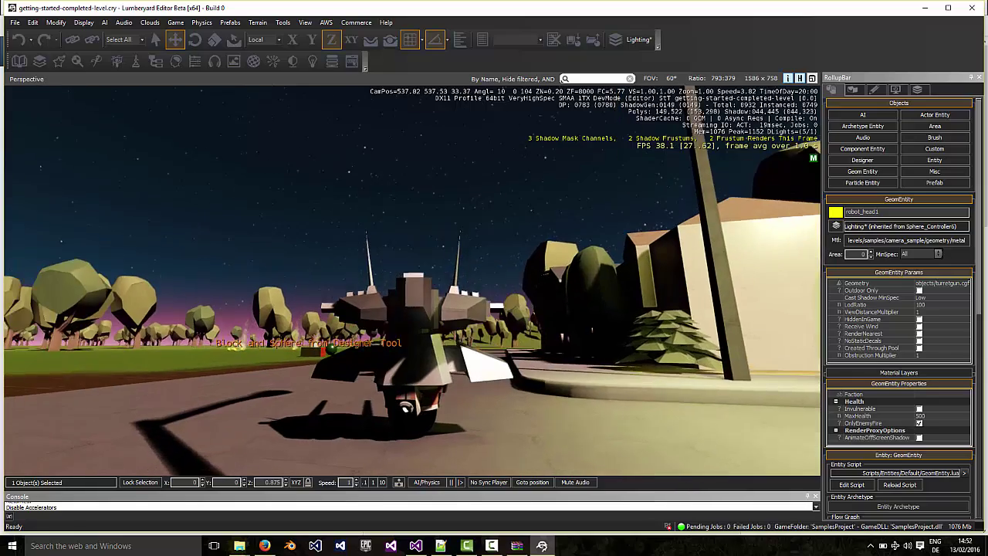
key(w)
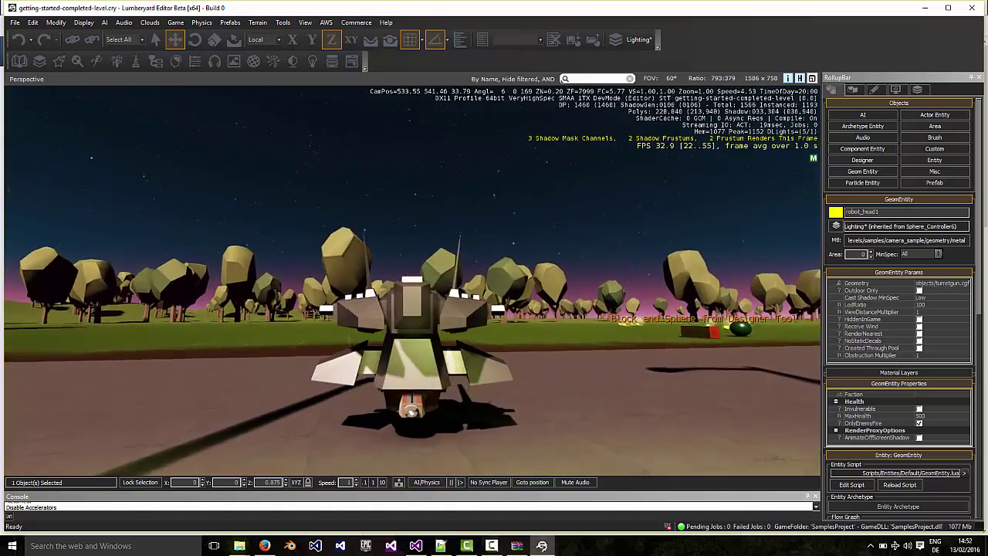
key(w)
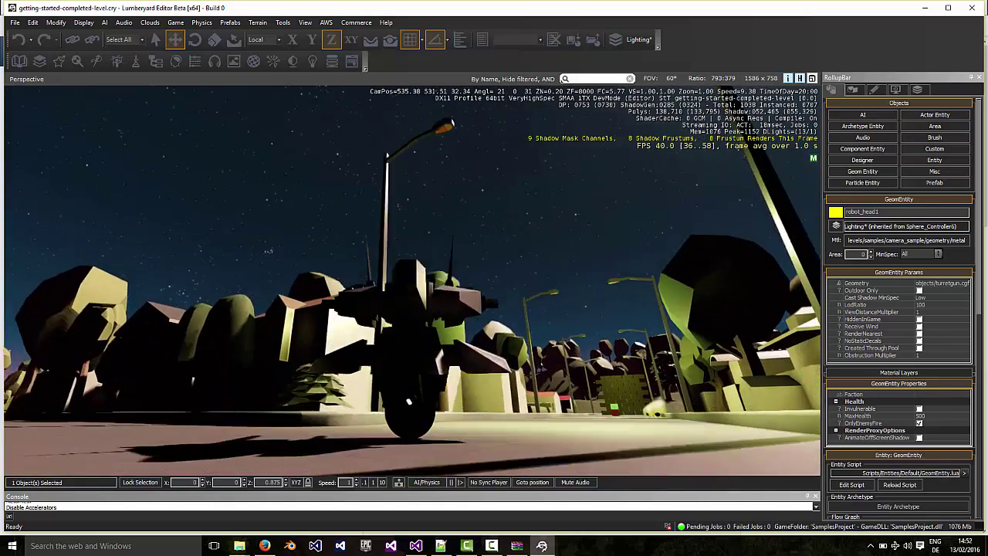
key(Escape)
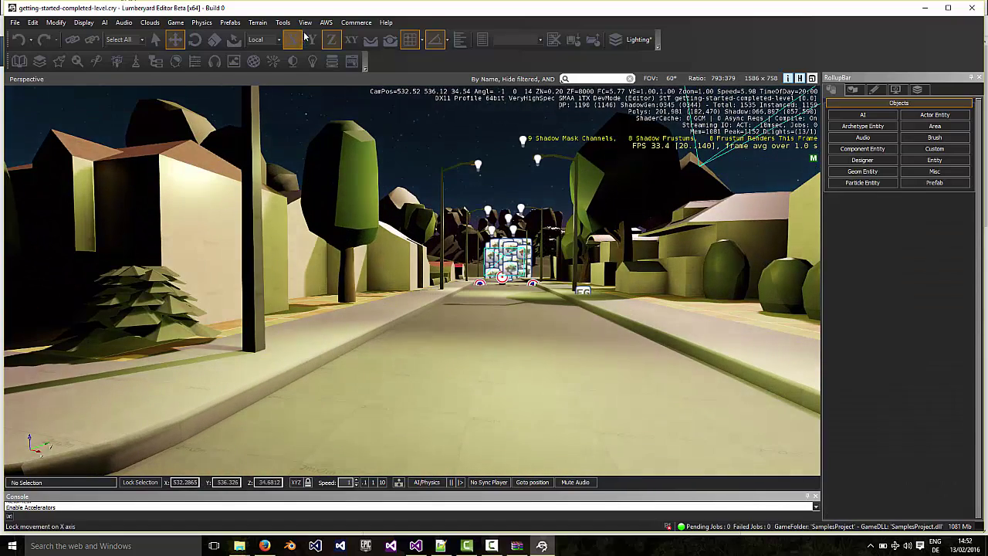
- Show the list of available view panes and locate the Import geometry from FBX entry
click(306, 22)
click(305, 22)
click(306, 22)
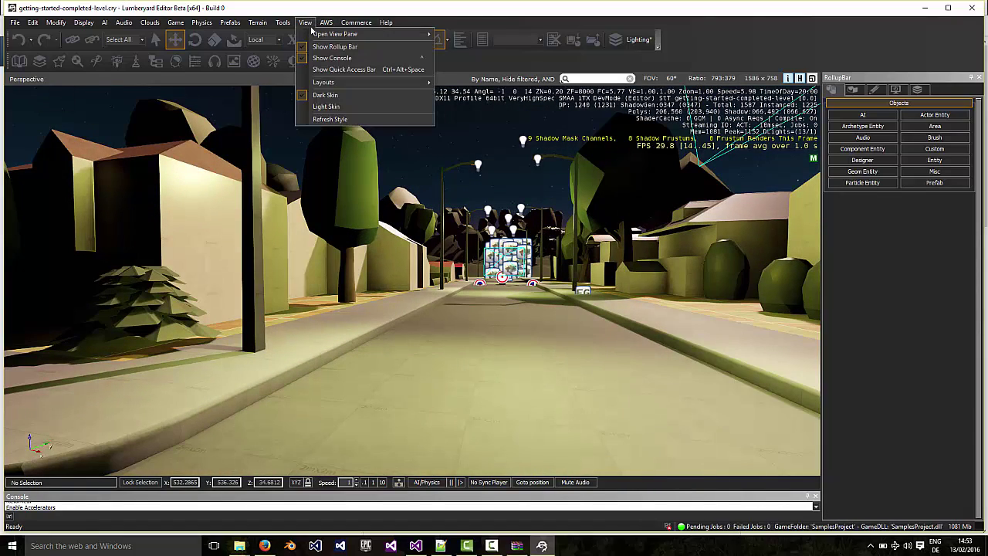
mouse_move(326, 37)
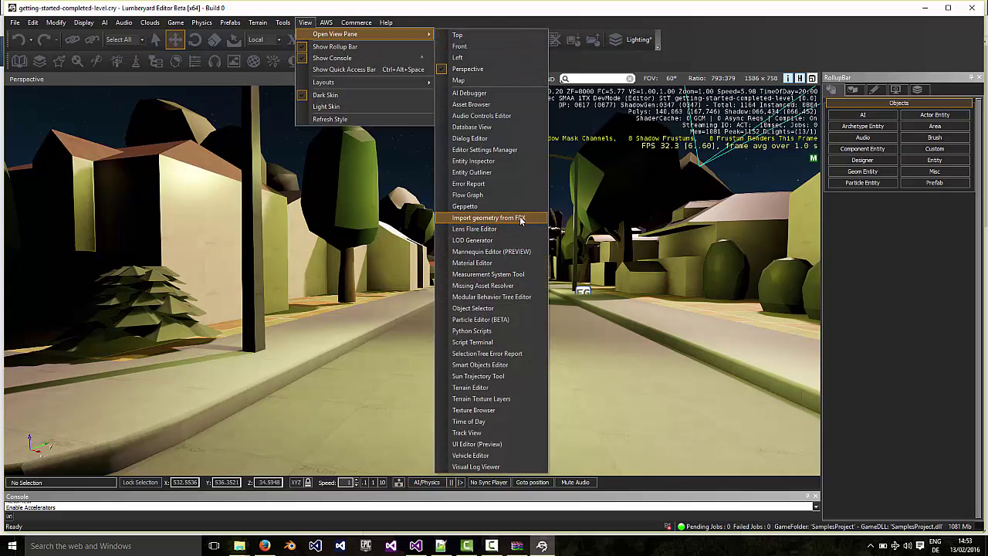